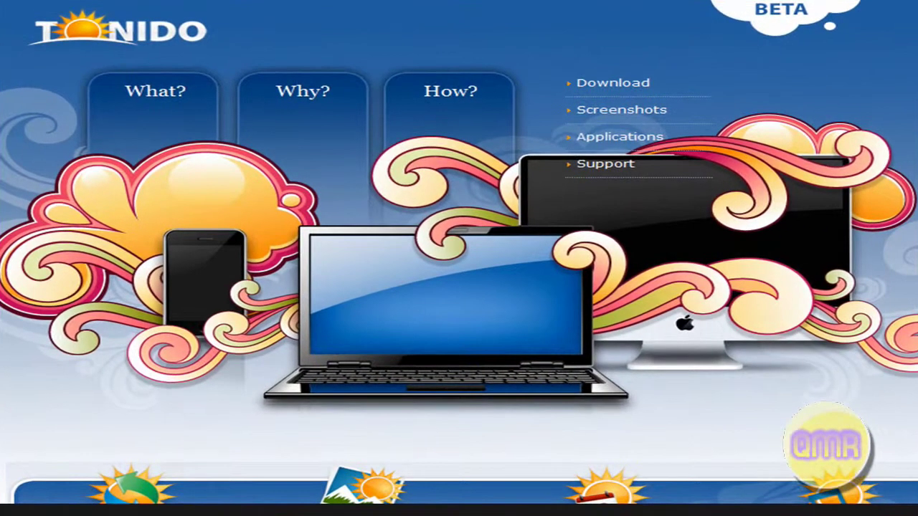
pyautogui.scroll(-6, 459, 258)
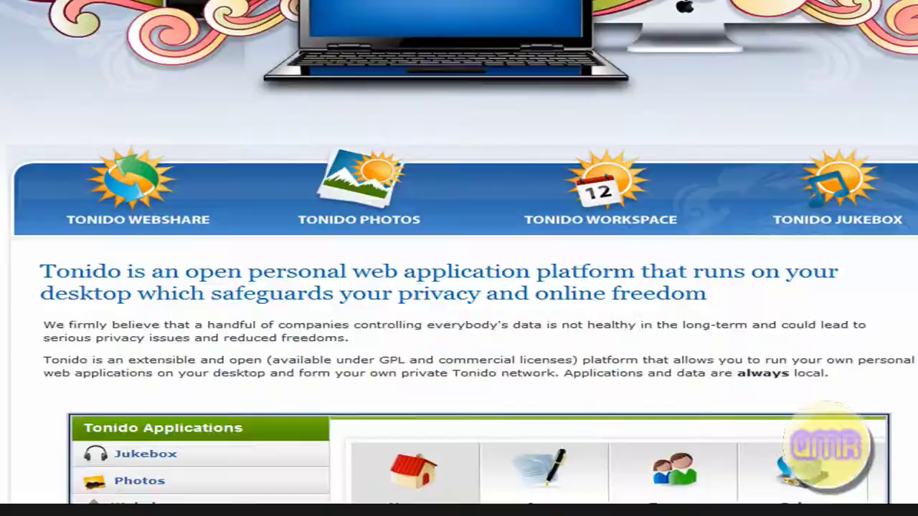
pyautogui.scroll(-1, 459, 258)
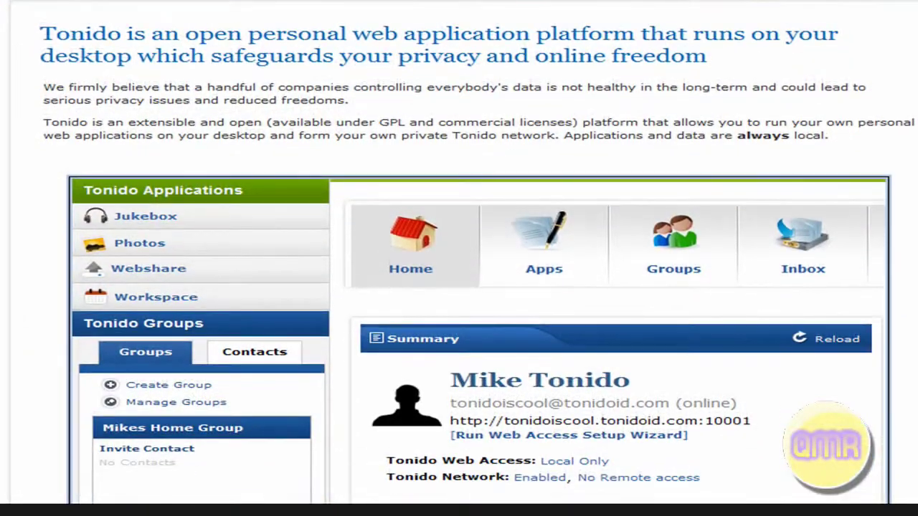
pyautogui.scroll(-1, 645, 179)
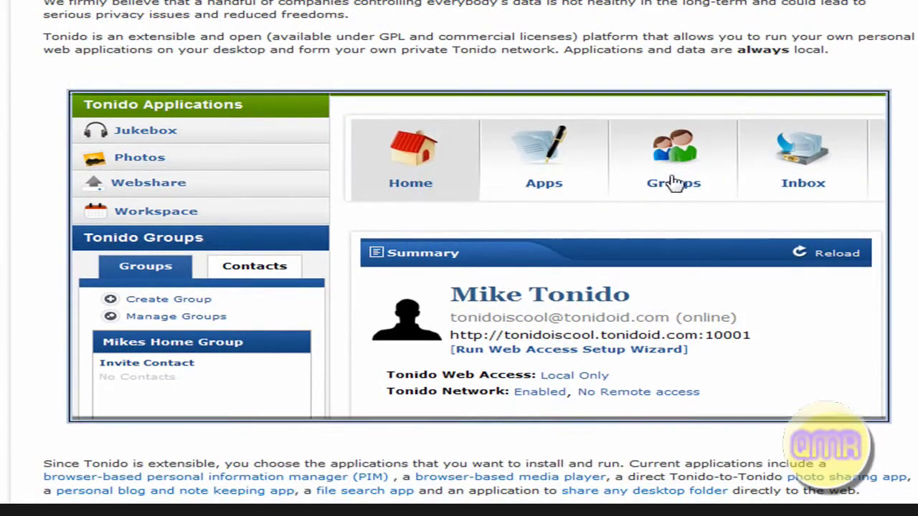
pyautogui.scroll(3, 402, 143)
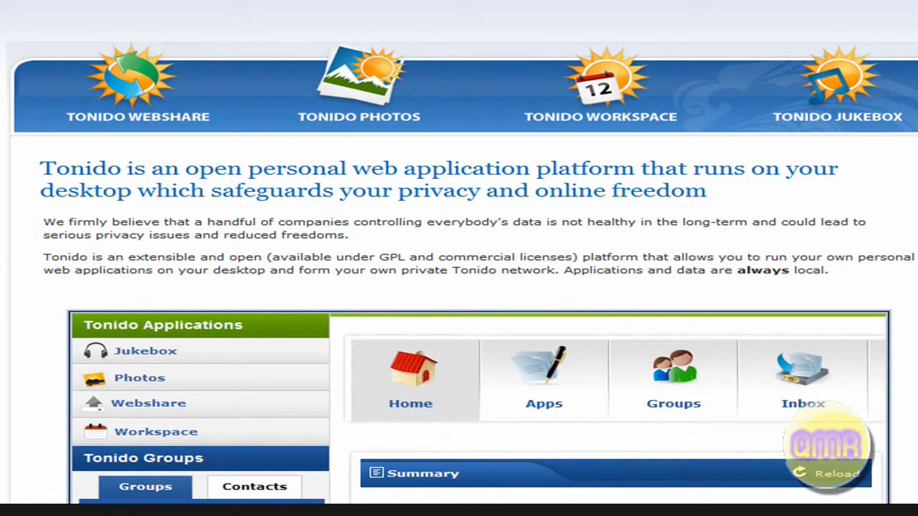
pyautogui.scroll(5, 459, 258)
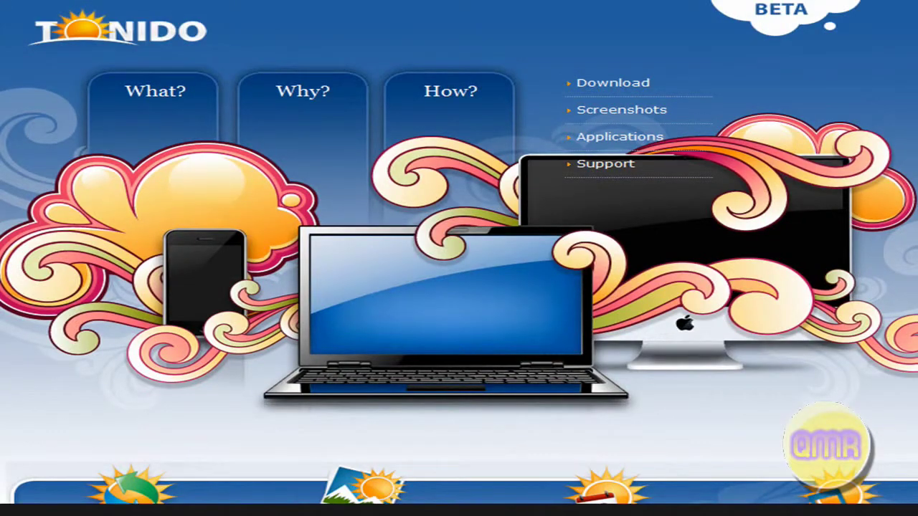
pyautogui.scroll(-12, 459, 258)
pyautogui.scroll(-5, 82, 215)
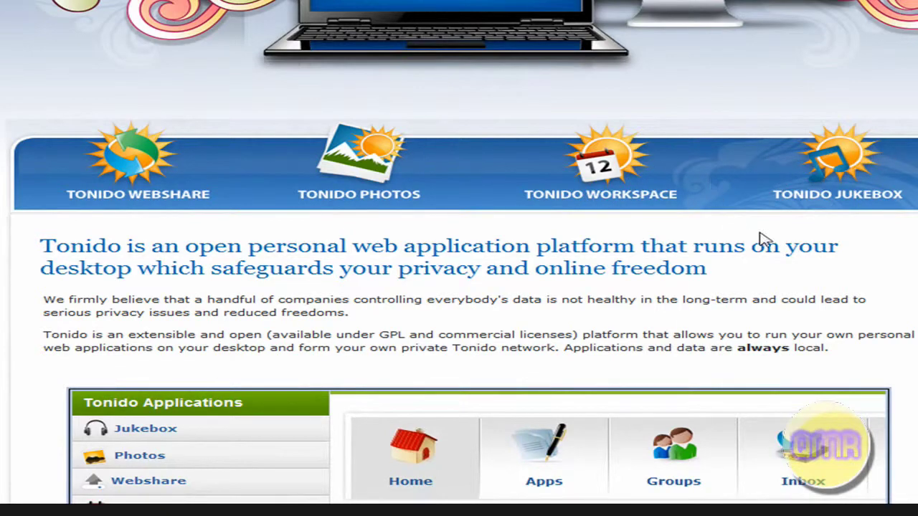
# Scroll down to the Tonido screenshot slideshow and advance it two slides toward the Jukebox player
pyautogui.scroll(-2, 703, 237)
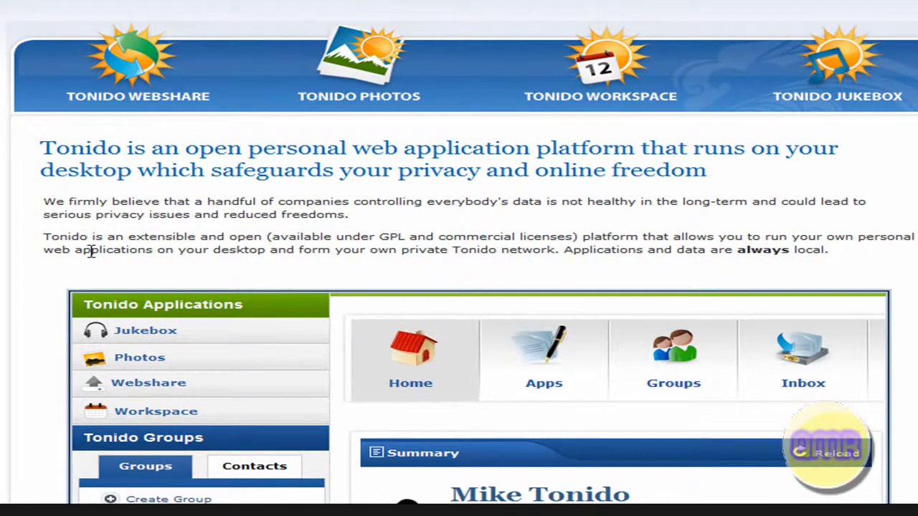
pyautogui.scroll(-2, 206, 335)
pyautogui.scroll(-2, 206, 336)
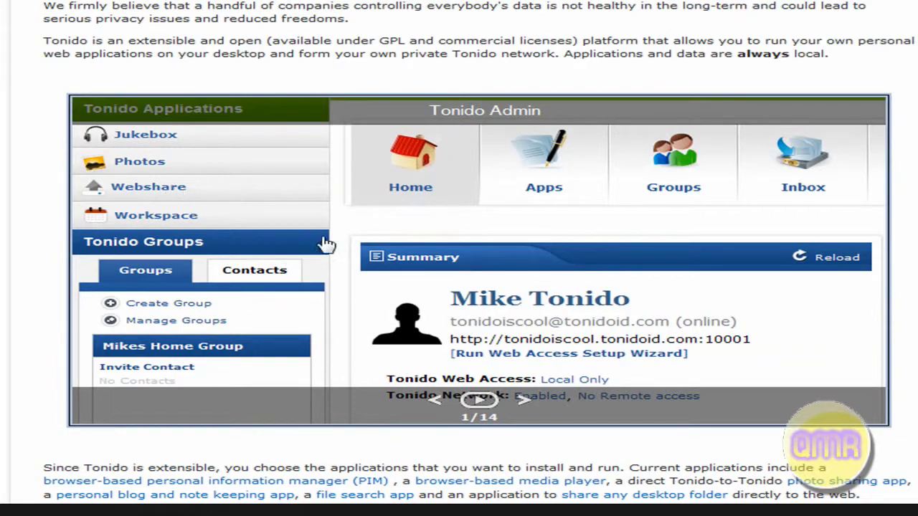
pyautogui.click(524, 400)
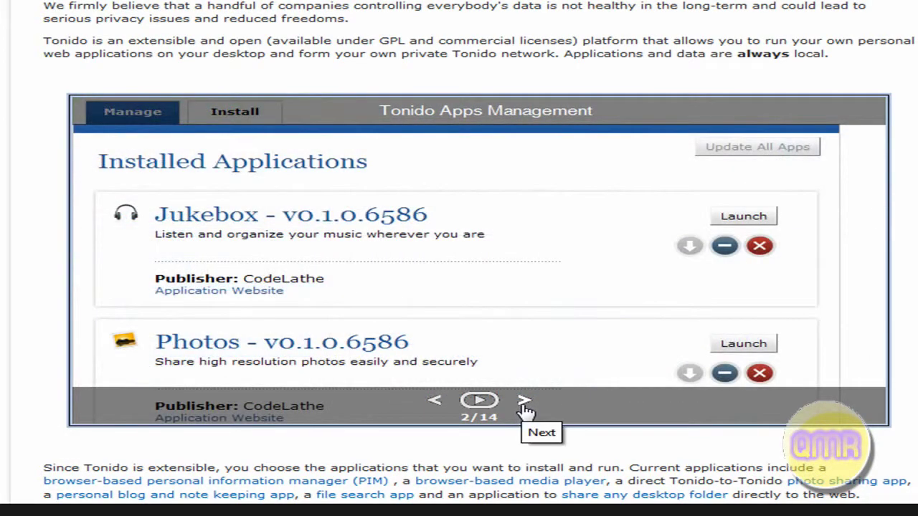
pyautogui.click(525, 403)
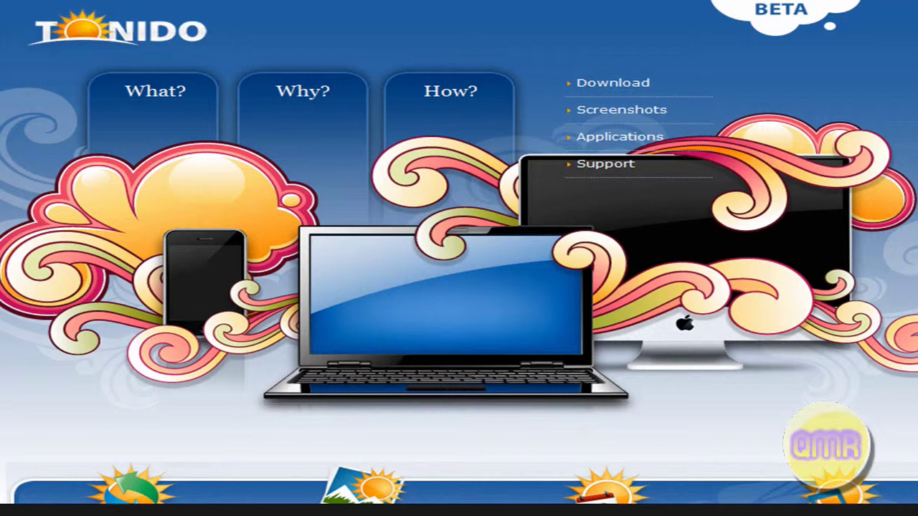
# Browse the Tonido homepage, then go to its Download page with the Windows, OS X and Linux options
pyautogui.scroll(-2, 458, 259)
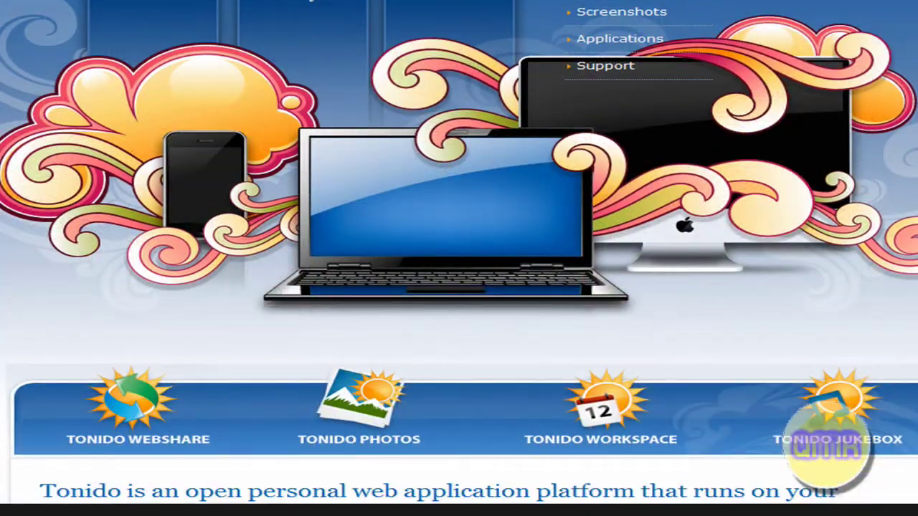
pyautogui.scroll(-5, 459, 258)
pyautogui.scroll(-1, 458, 258)
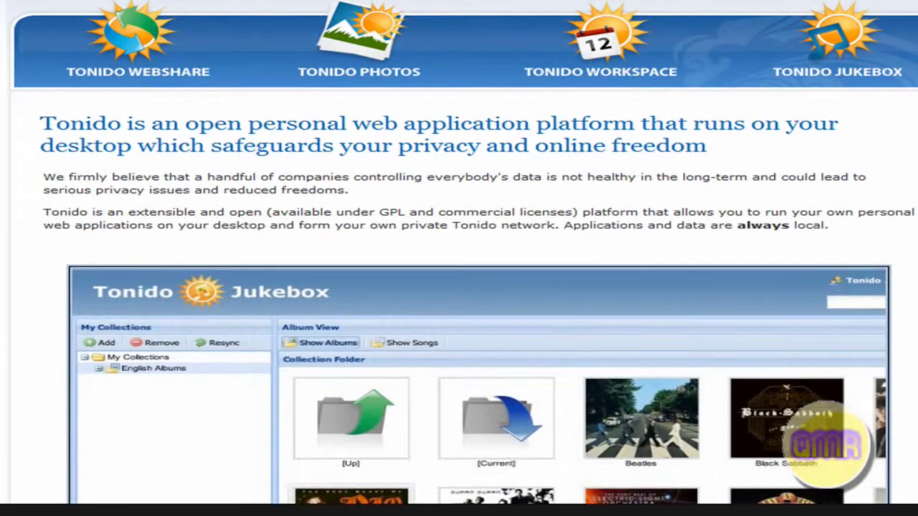
pyautogui.scroll(5, 459, 259)
pyautogui.scroll(-10, 459, 258)
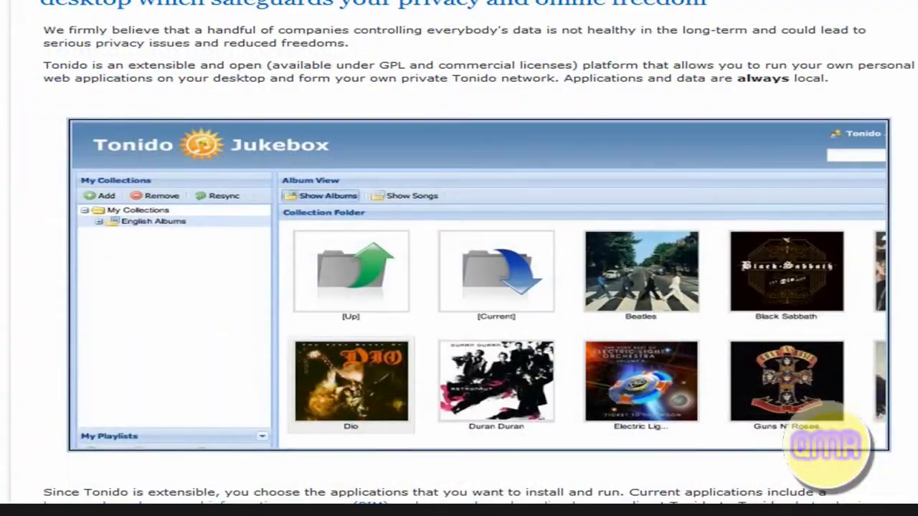
pyautogui.scroll(-3, 57, 362)
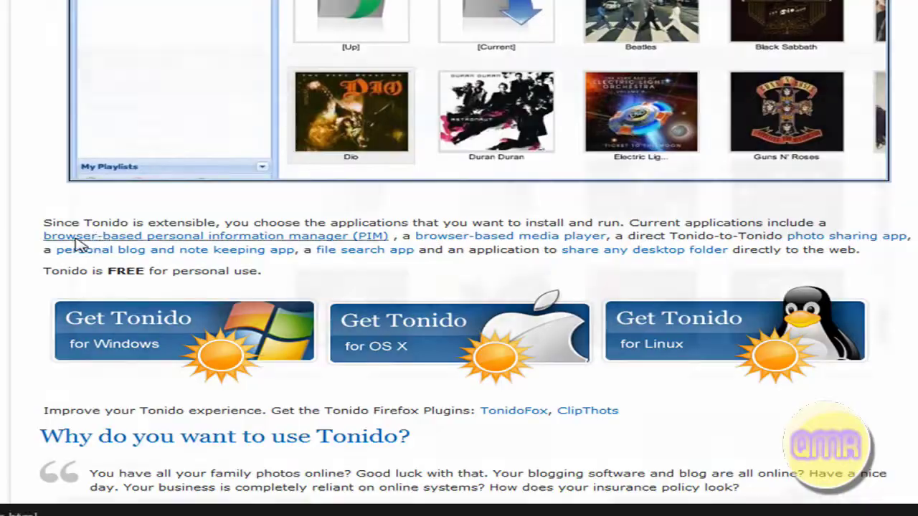
pyautogui.scroll(10, 6, 267)
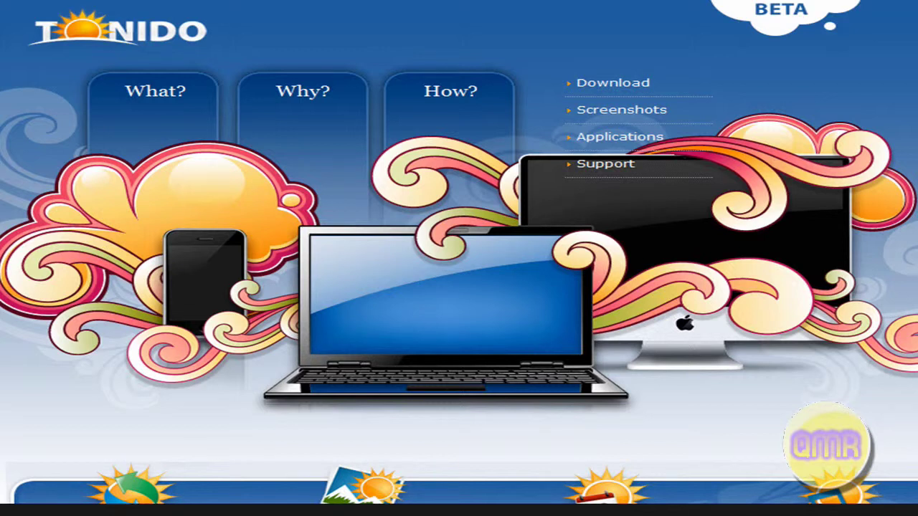
pyautogui.scroll(-3, 459, 258)
pyautogui.scroll(-5, 459, 258)
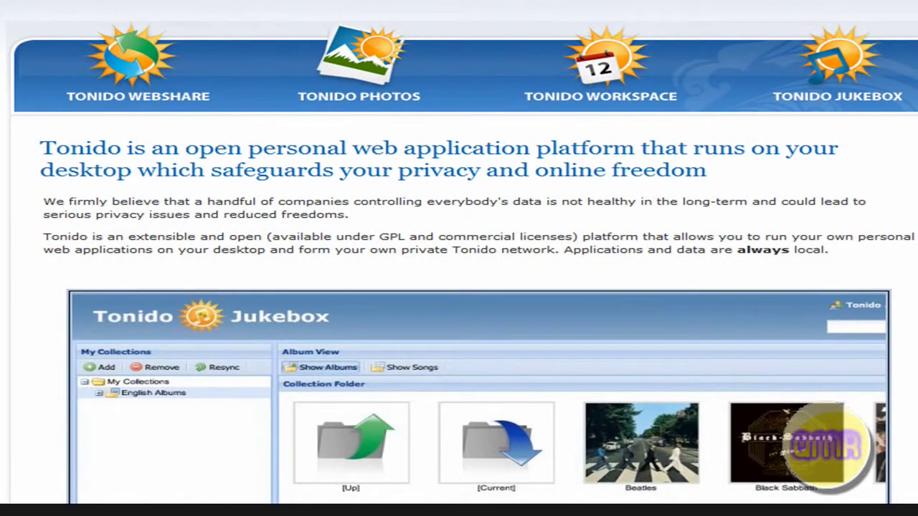
pyautogui.scroll(-2, 459, 258)
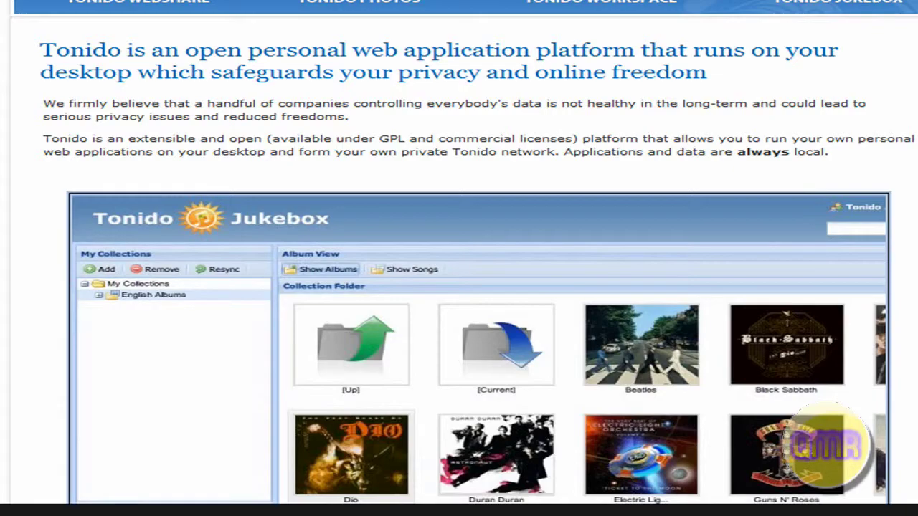
pyautogui.scroll(-8, 458, 258)
pyautogui.scroll(-12, 459, 258)
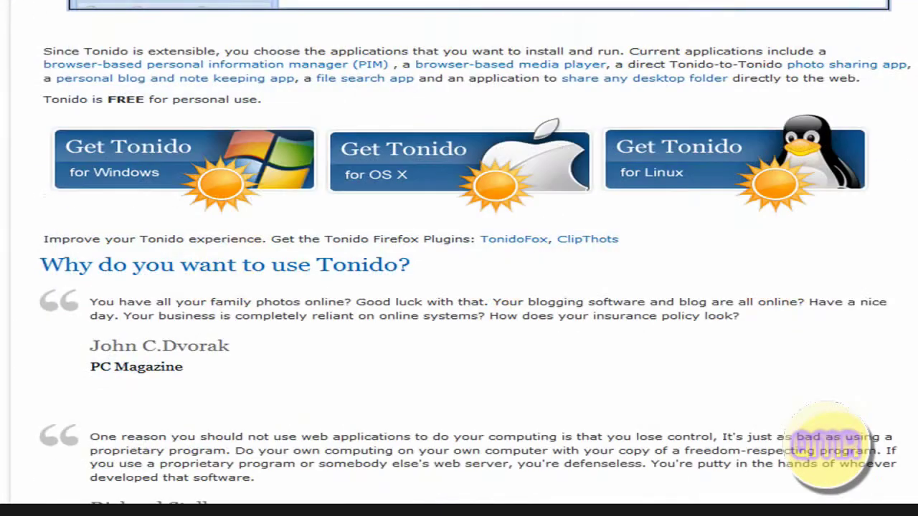
pyautogui.scroll(-5, 459, 258)
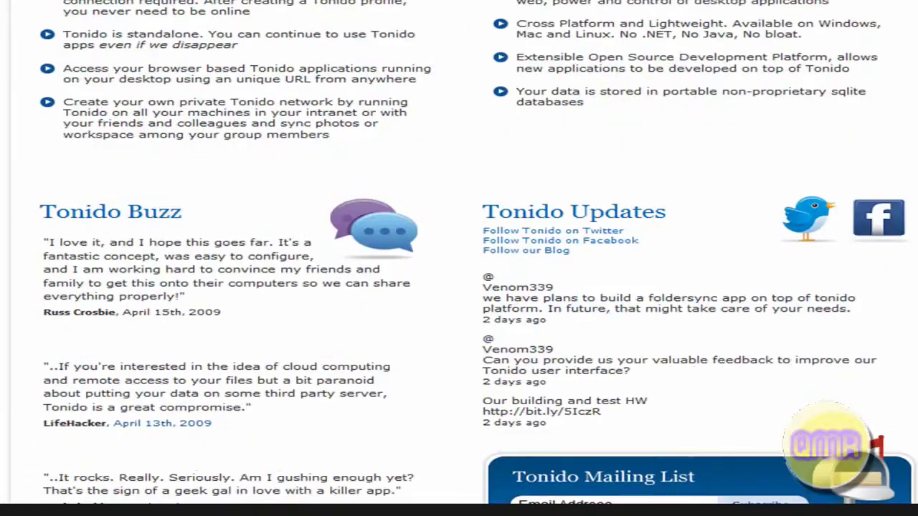
pyautogui.scroll(13, 458, 258)
pyautogui.scroll(6, 459, 258)
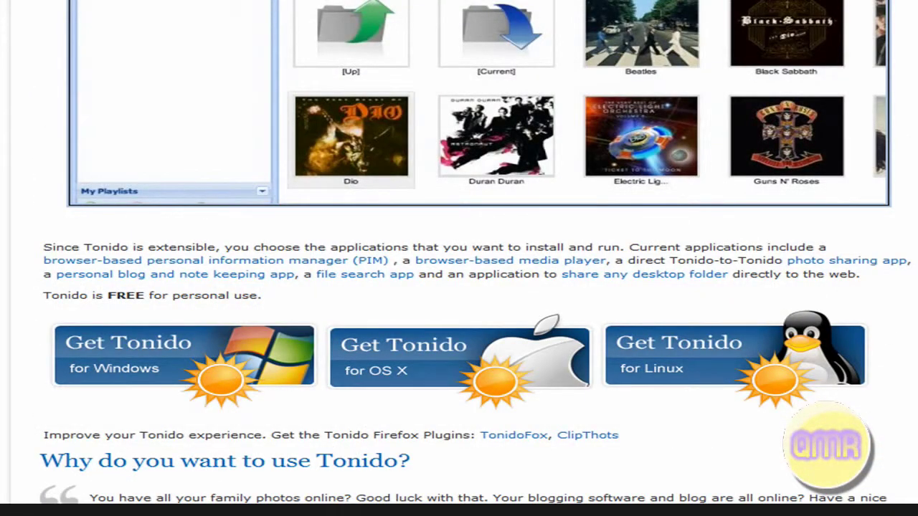
pyautogui.scroll(10, 459, 258)
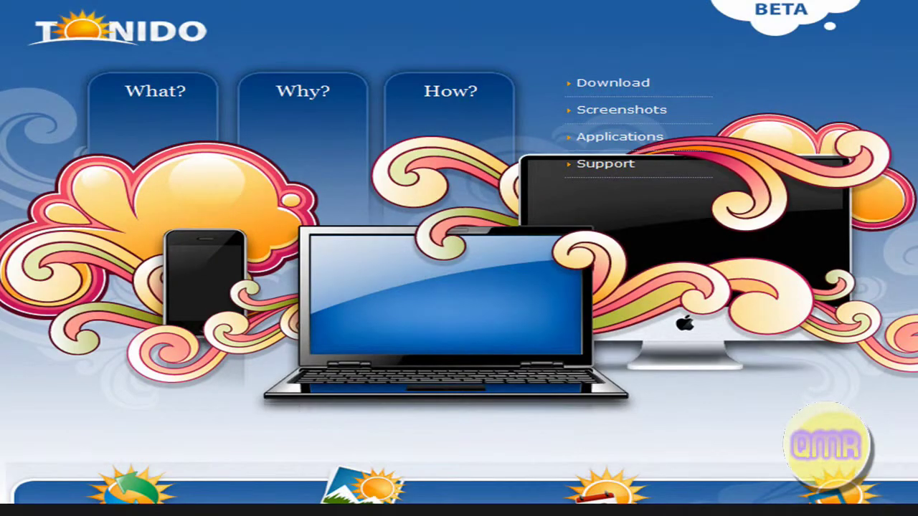
pyautogui.scroll(-1, 507, 15)
pyautogui.scroll(1, 507, 14)
pyautogui.scroll(-1, 205, 146)
pyautogui.scroll(-1, 473, 281)
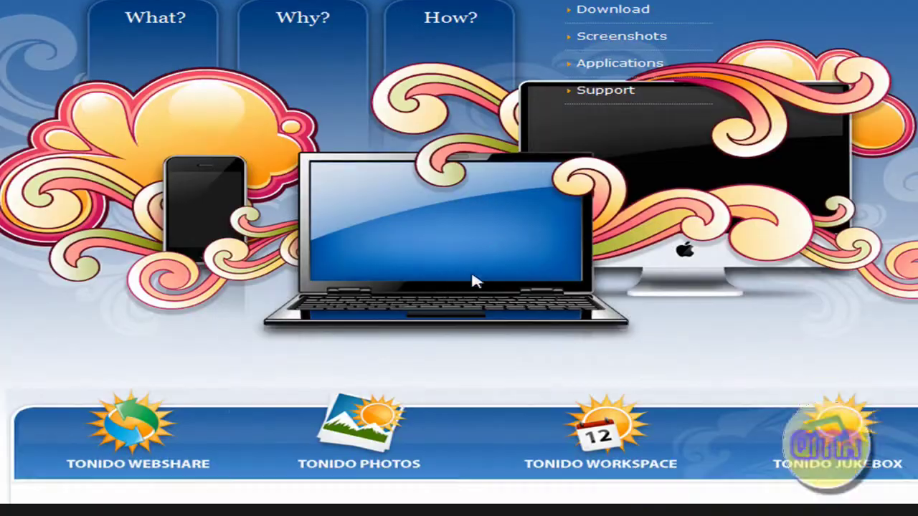
pyautogui.scroll(2, 473, 281)
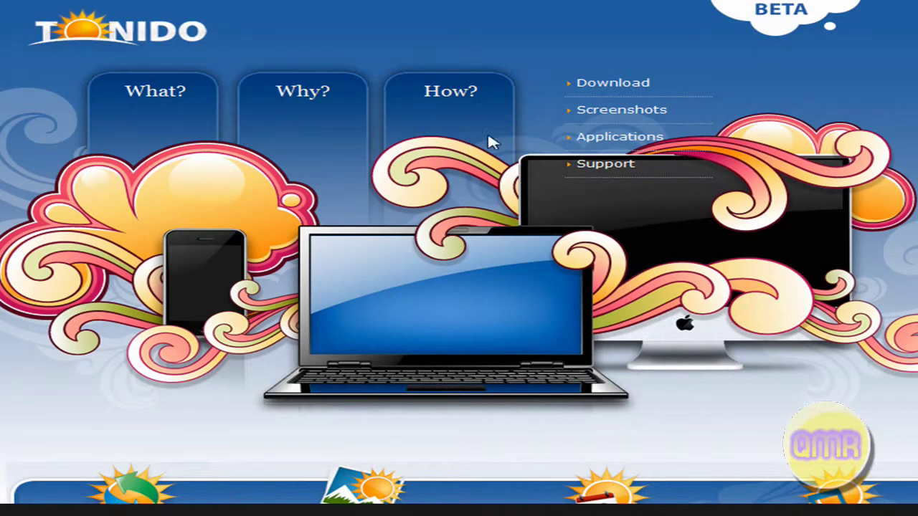
pyautogui.click(631, 85)
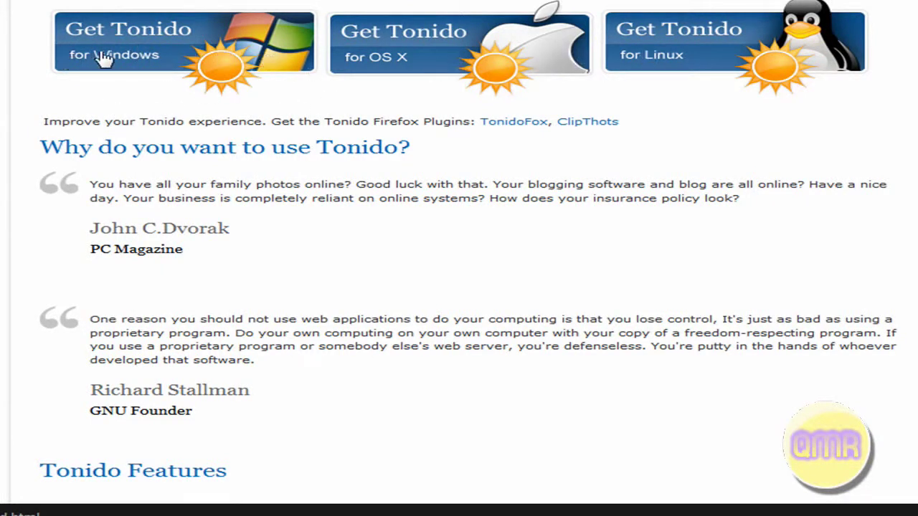
# Download the Tonido Windows installer TonidoSetup.exe through DownThemAll's dTa OneClick!
pyautogui.click(207, 44)
pyautogui.scroll(-3, 101, 250)
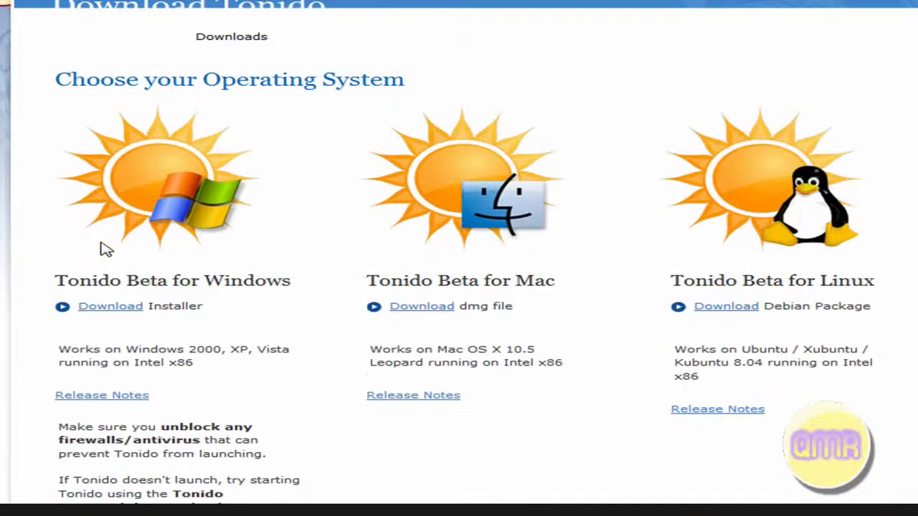
pyautogui.click(108, 312)
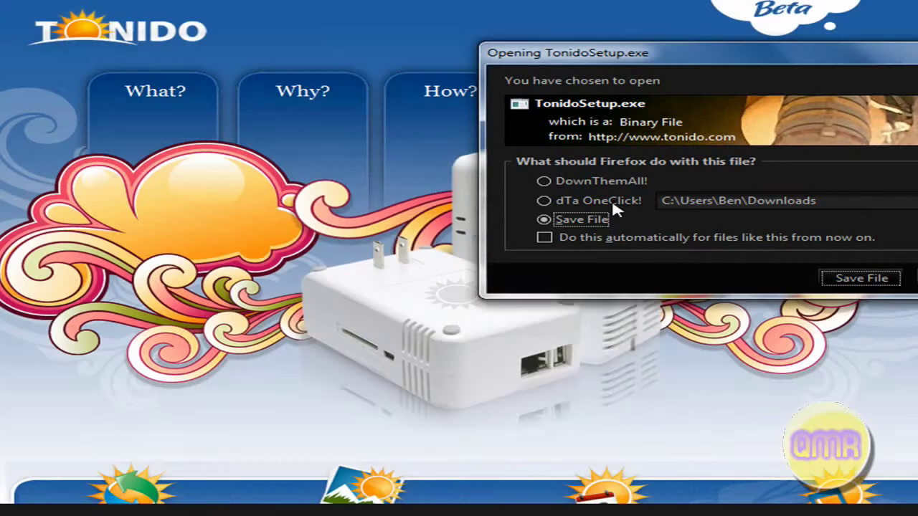
pyautogui.click(600, 203)
pyautogui.click(871, 277)
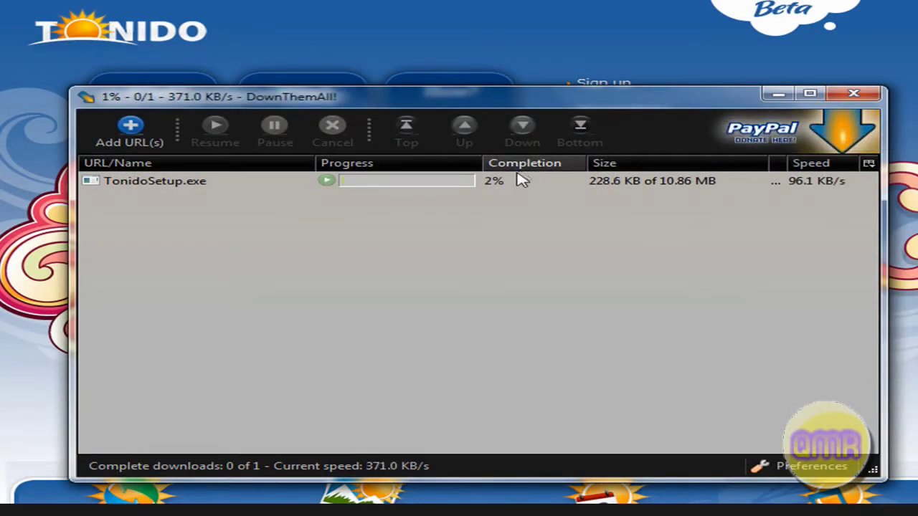
# Open the Downloads folder containing the finished TonidoSetup.exe and close the DownThemAll window
pyautogui.moveTo(510, 185)
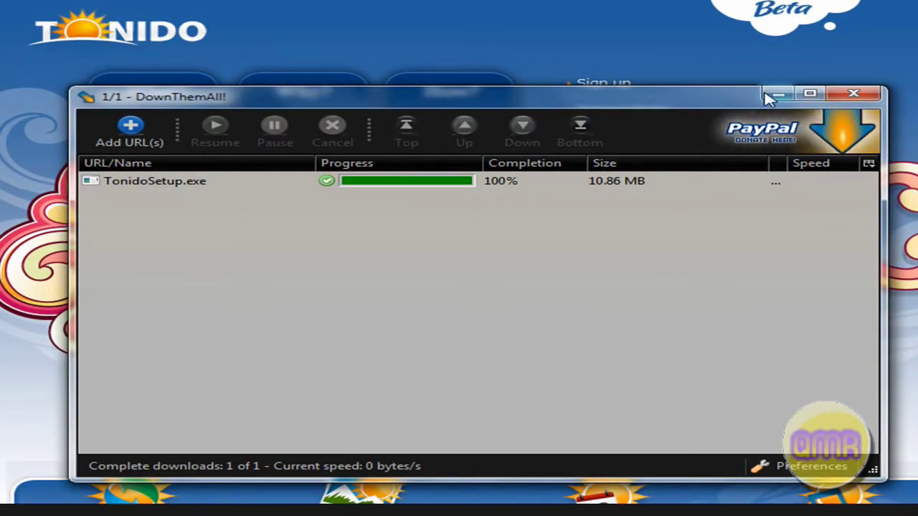
pyautogui.rightClick(553, 182)
pyautogui.click(646, 251)
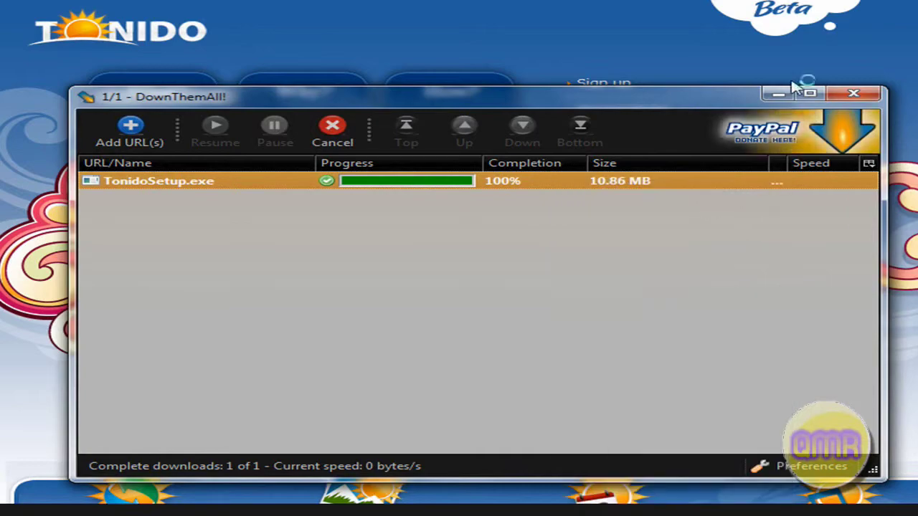
pyautogui.click(778, 94)
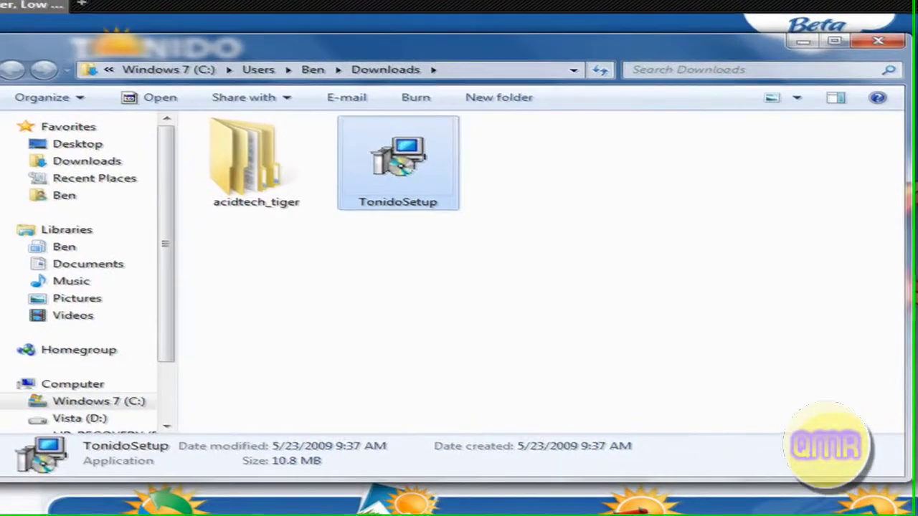
# Run TonidoSetup up to Ready to Install, then cancel and confirm exiting setup
pyautogui.click(545, 233)
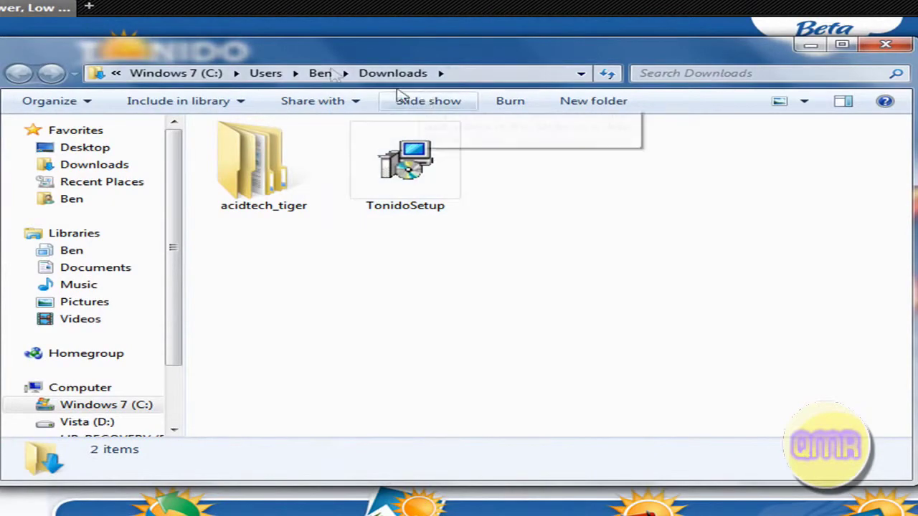
pyautogui.doubleClick(405, 164)
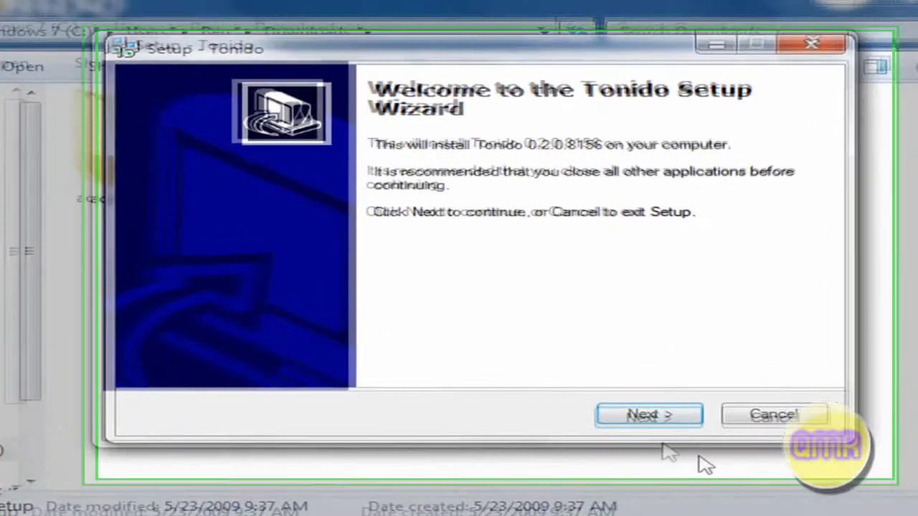
pyautogui.click(649, 415)
pyautogui.click(649, 415)
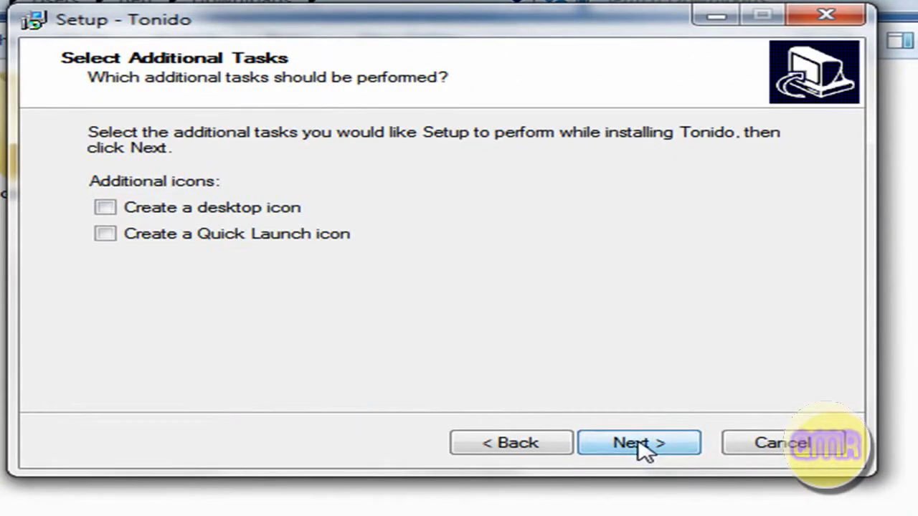
pyautogui.click(640, 446)
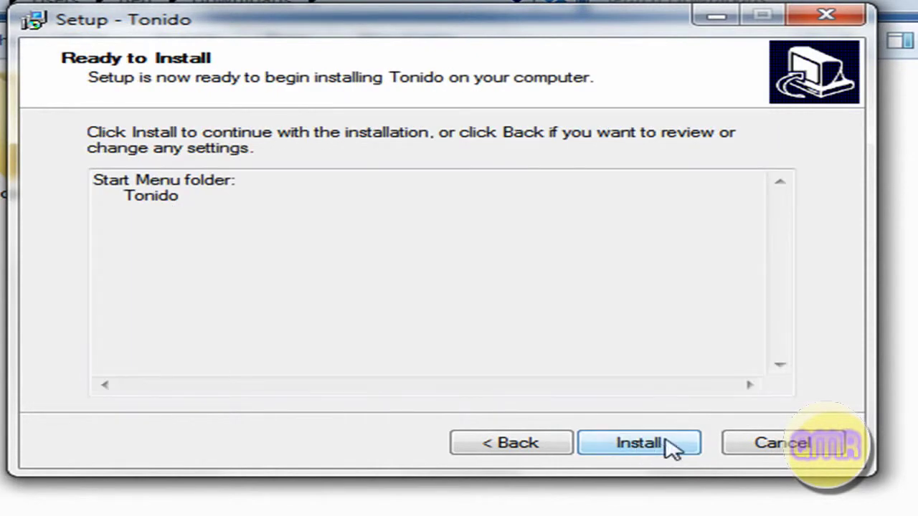
pyautogui.click(818, 444)
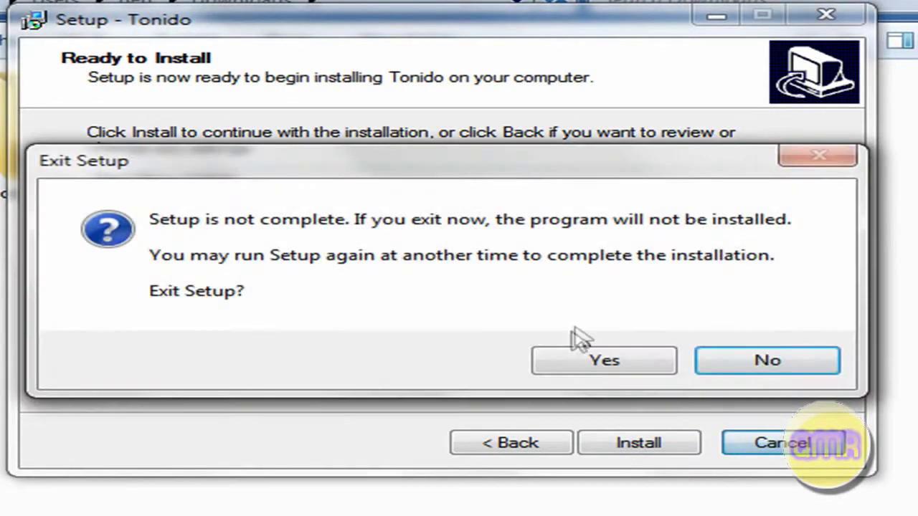
pyautogui.click(604, 360)
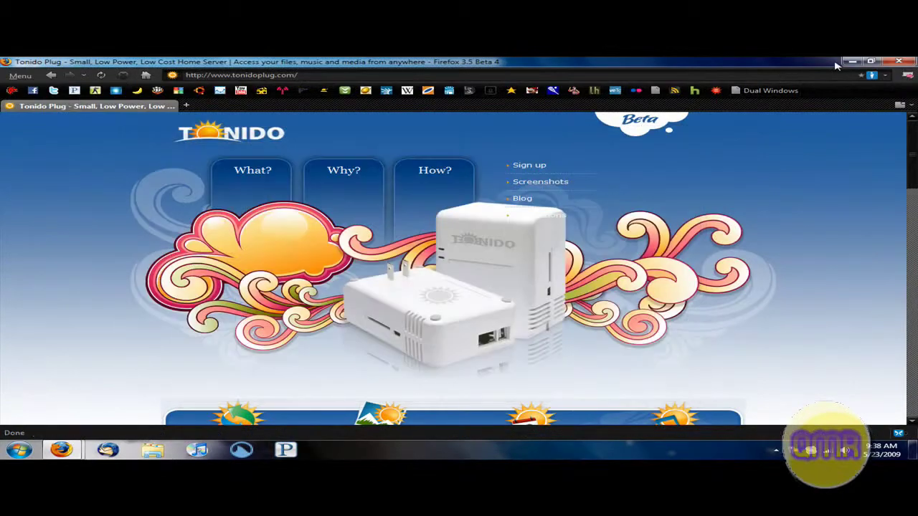
pyautogui.click(854, 61)
# Start Tonido from its desktop shortcut to reach the Tonido Profiles page
pyautogui.click(454, 185)
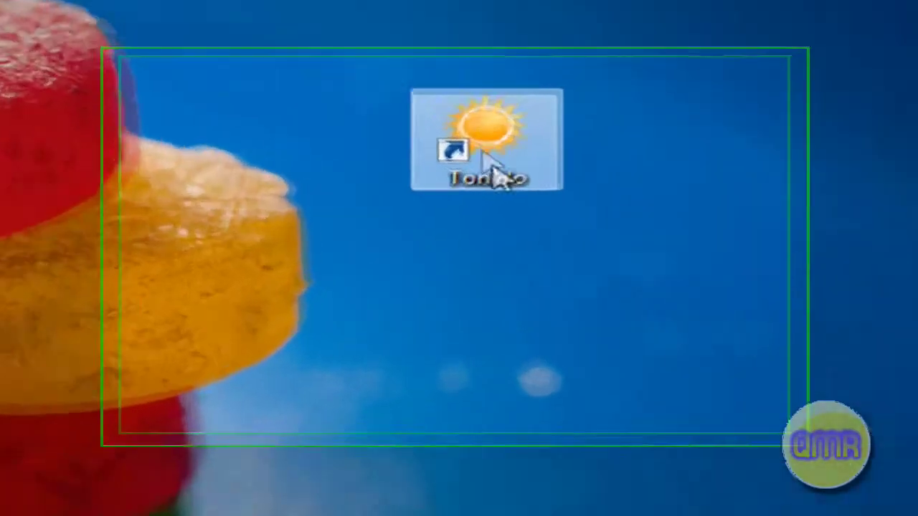
pyautogui.doubleClick(527, 99)
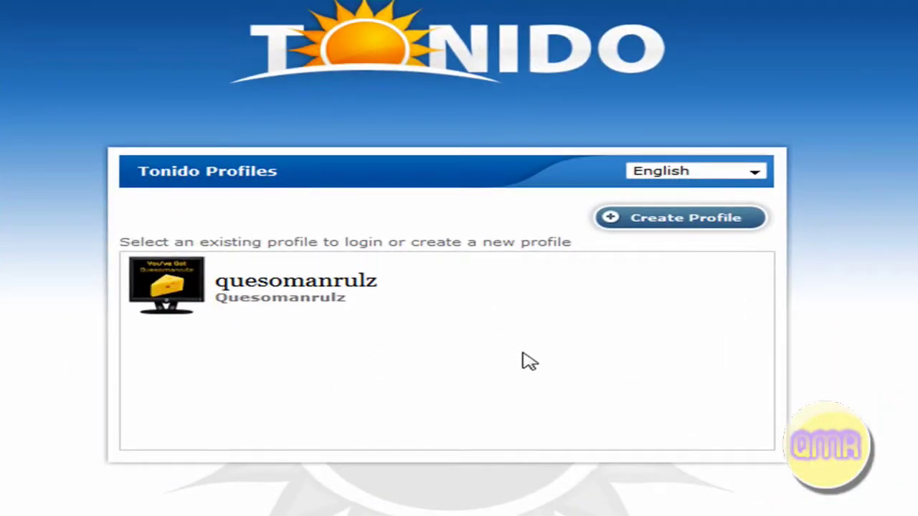
pyautogui.click(667, 219)
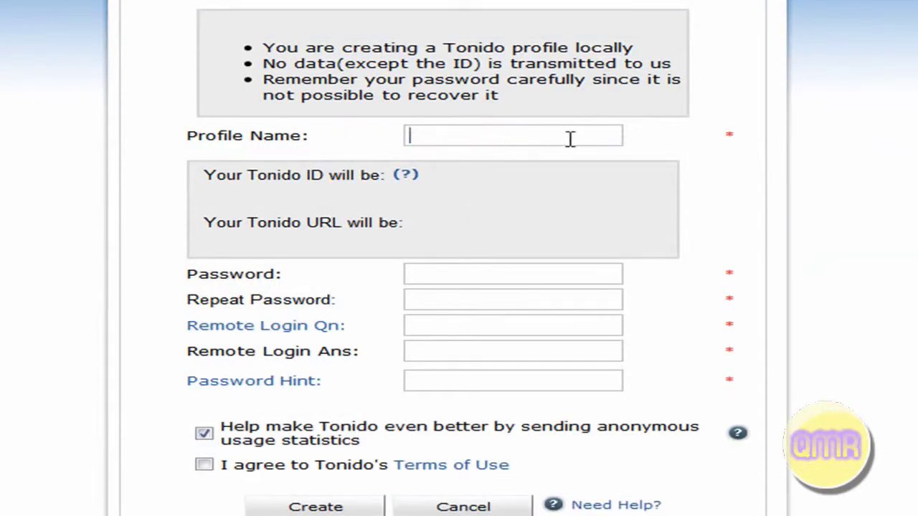
pyautogui.write('Quesomanrulz')
pyautogui.press('Tab')
pyautogui.press('Tab')
pyautogui.write('•••••••••')
pyautogui.press('Tab')
pyautogui.write('•••••••••')
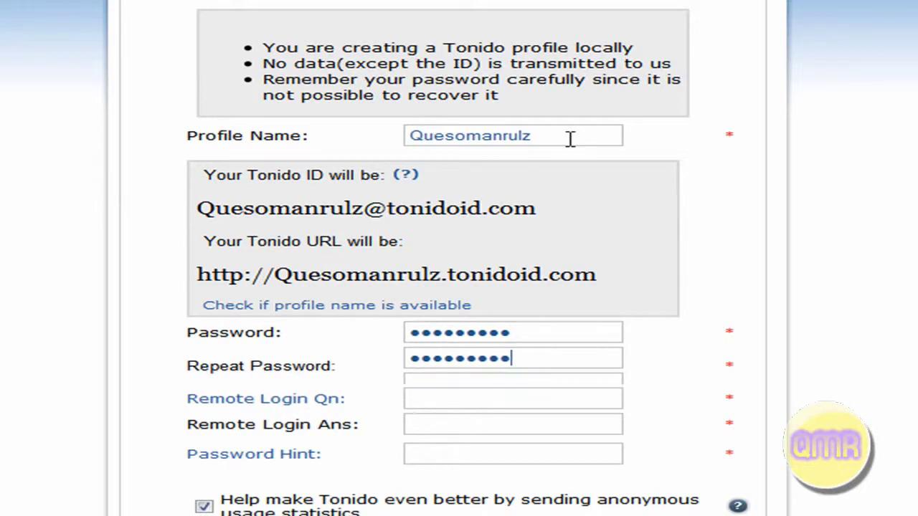
pyautogui.press('Tab')
pyautogui.press('Tab')
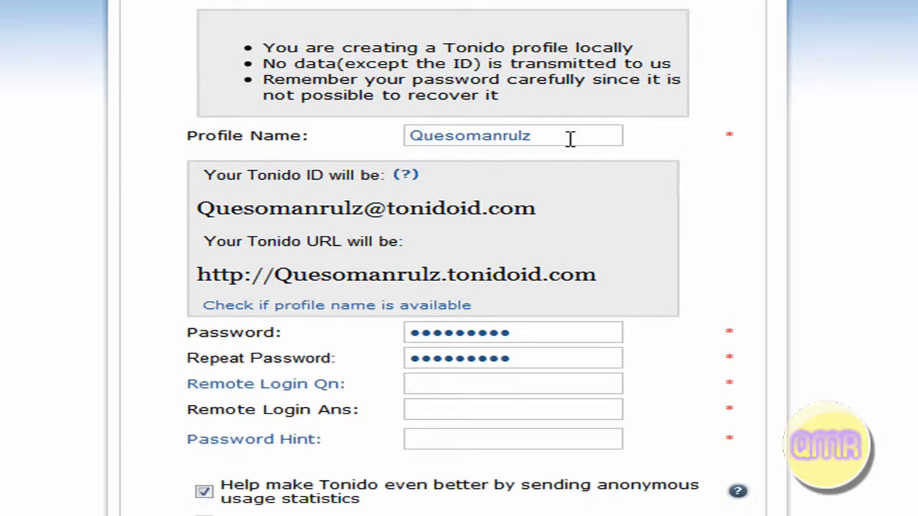
pyautogui.write('blah')
pyautogui.press('Tab')
pyautogui.write('blah')
pyautogui.press('Tab')
pyautogui.press('Tab')
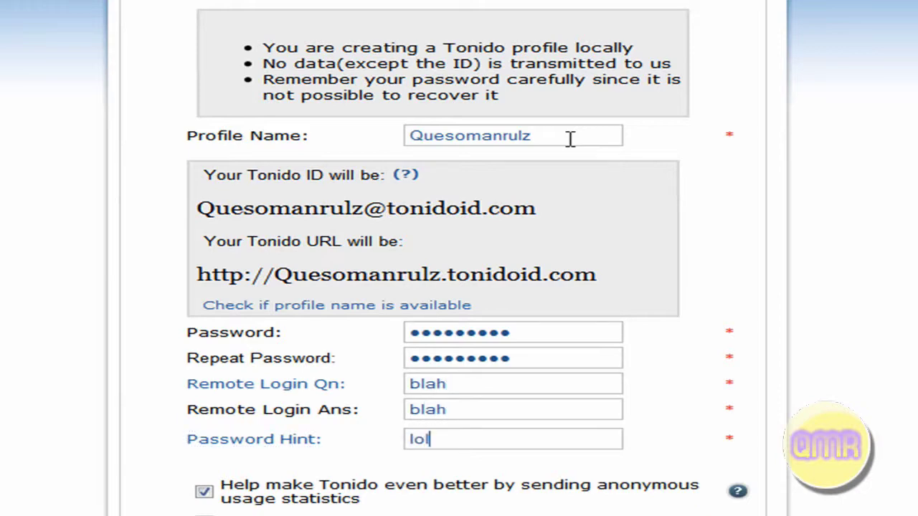
pyautogui.scroll(-3, 206, 505)
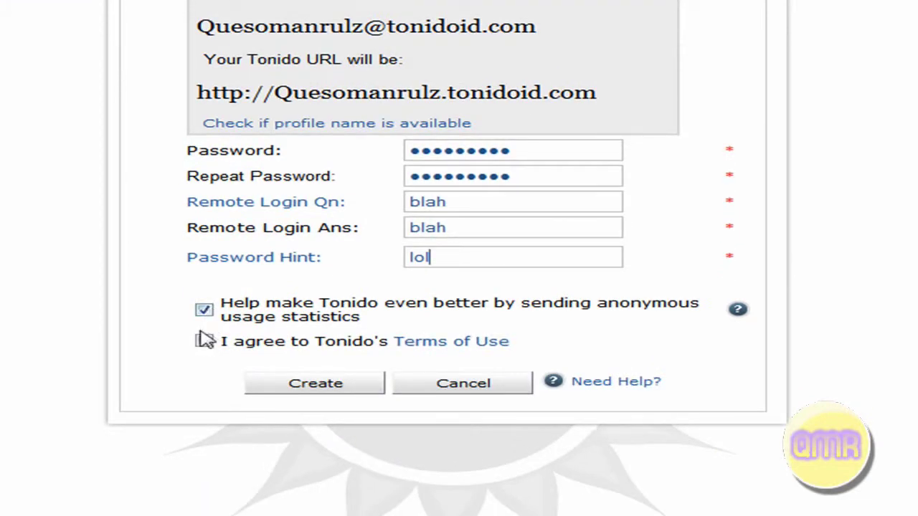
pyautogui.click(205, 312)
pyautogui.click(205, 342)
pyautogui.click(481, 391)
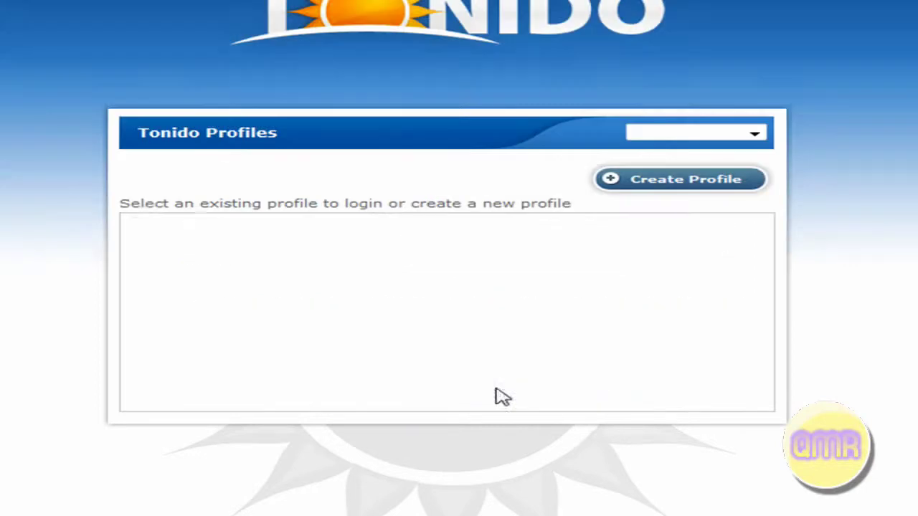
# Select the existing profile, enter its password and log in to the Tonido Home dashboard
pyautogui.click(284, 297)
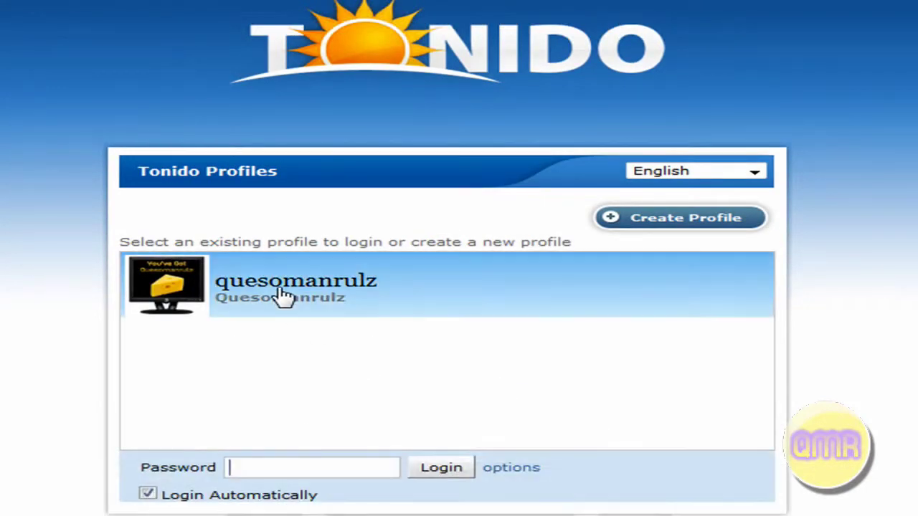
pyautogui.write('•••••••••')
pyautogui.press('Return')
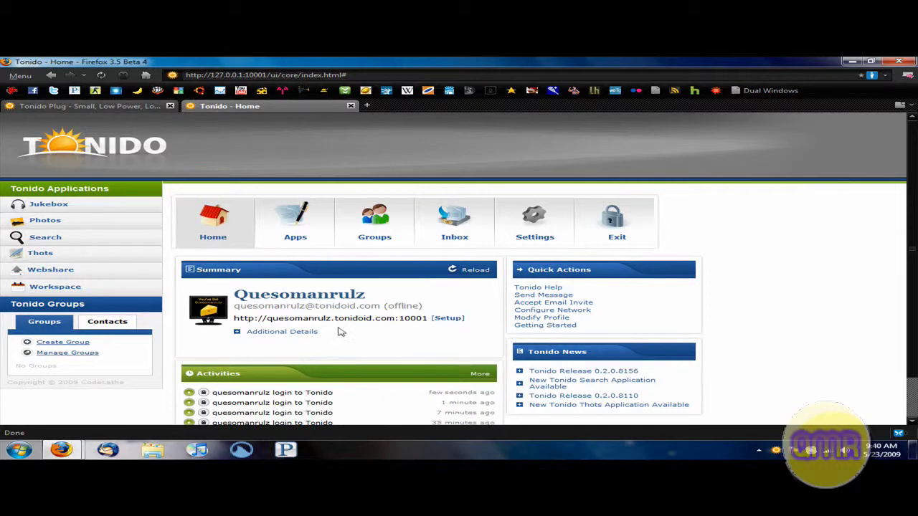
pyautogui.scroll(-1, 169, 315)
pyautogui.scroll(1, 163, 273)
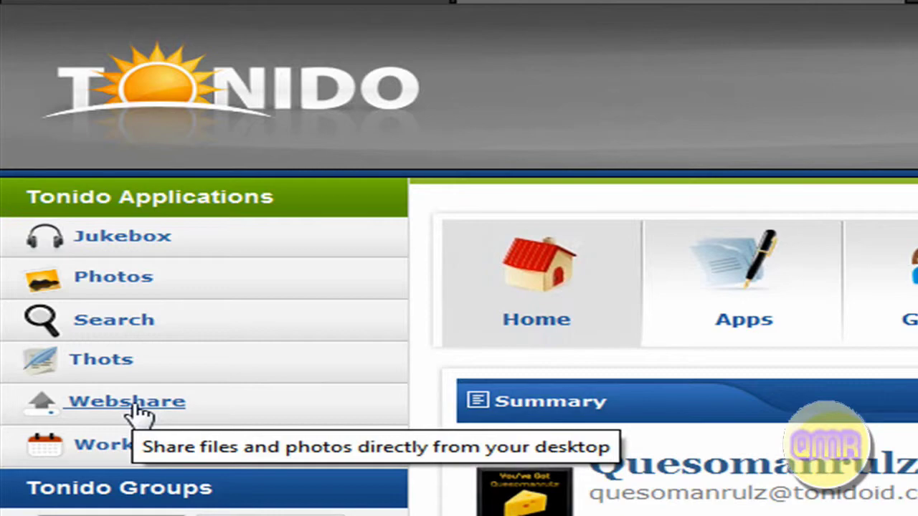
# Open Tonido Workspace and switch between its Timeline and Tasks pages
pyautogui.click(172, 448)
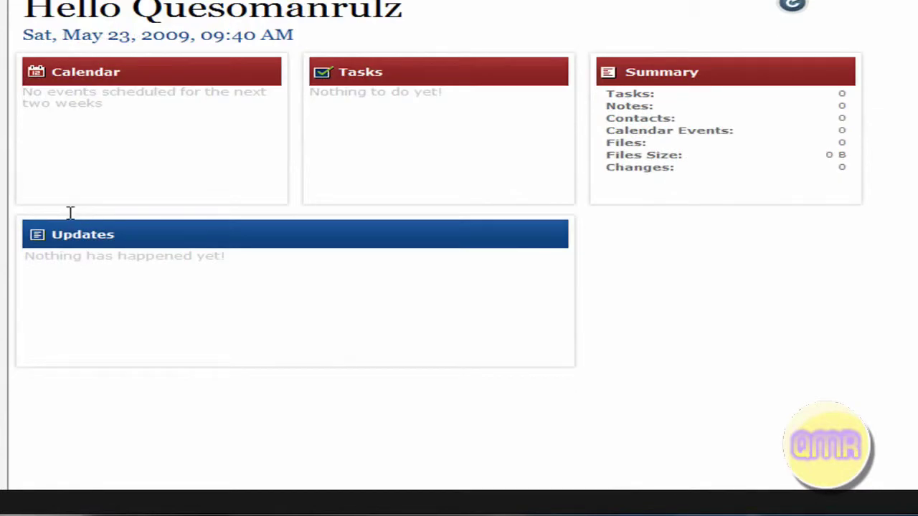
pyautogui.scroll(-1, 71, 213)
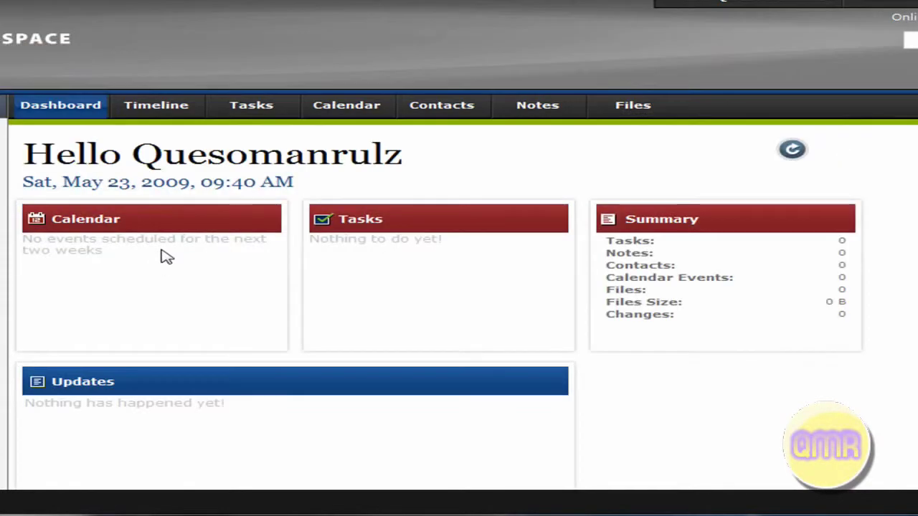
pyautogui.click(153, 114)
pyautogui.click(240, 114)
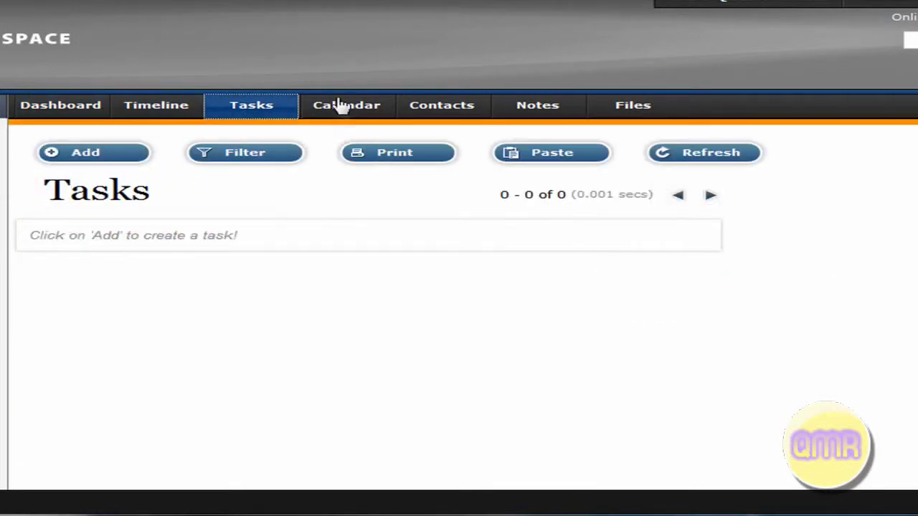
pyautogui.click(166, 115)
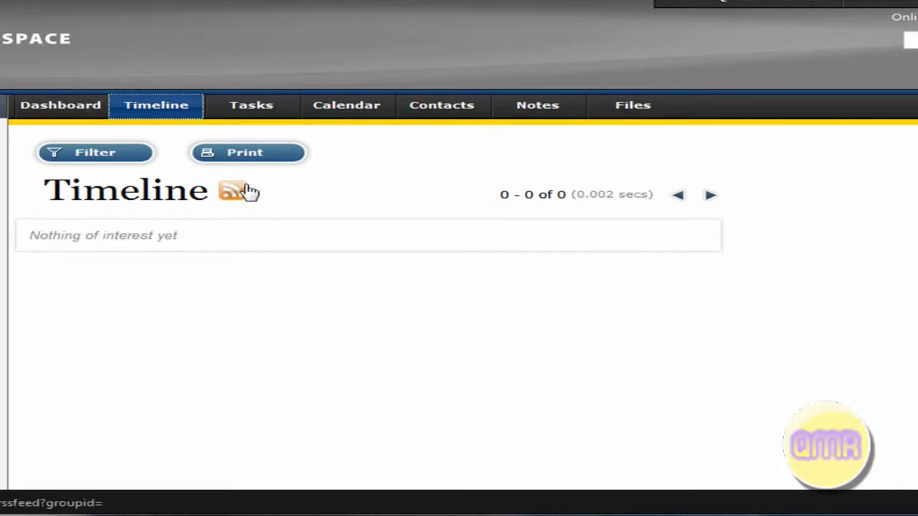
pyautogui.click(268, 115)
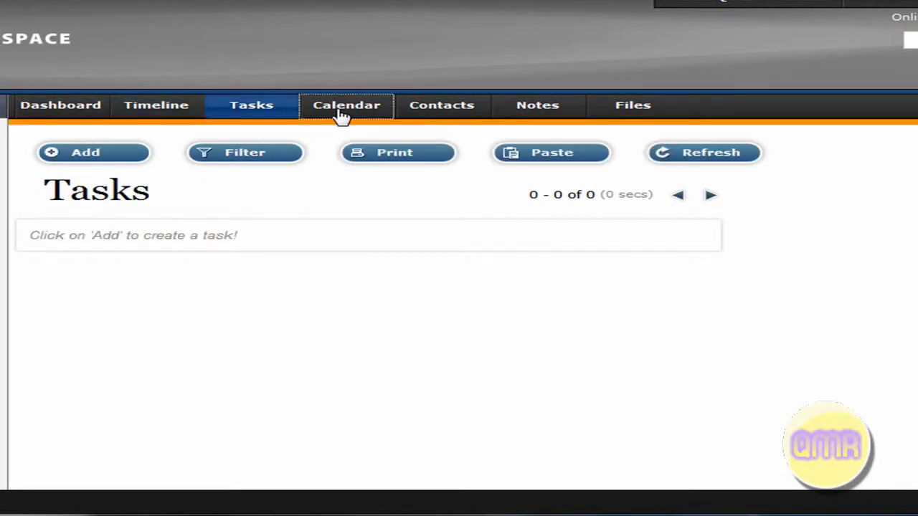
# View the empty Workspace Calendar week view and the empty Contacts page
pyautogui.click(342, 115)
pyautogui.scroll(-3, 328, 178)
pyautogui.scroll(3, 334, 180)
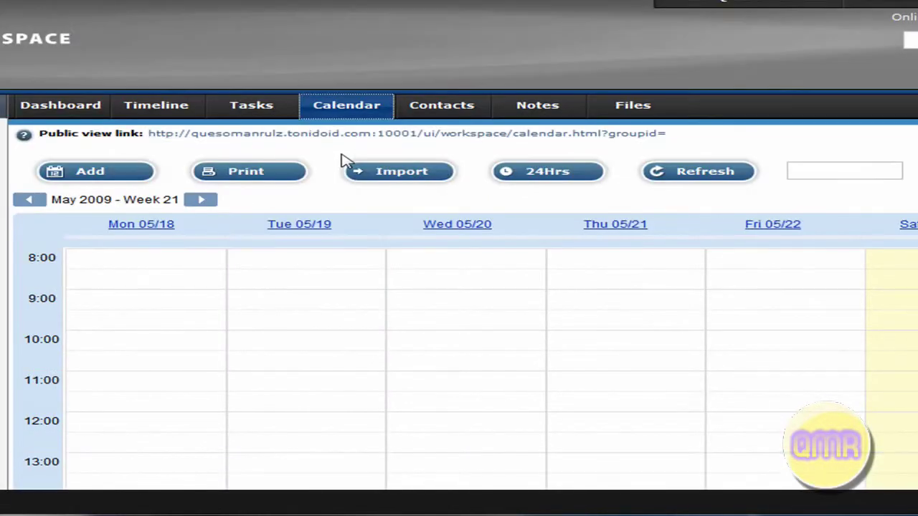
pyautogui.scroll(-3, 232, 207)
pyautogui.scroll(3, 387, 172)
pyautogui.click(442, 114)
pyautogui.scroll(-3, 172, 180)
pyautogui.scroll(3, 107, 160)
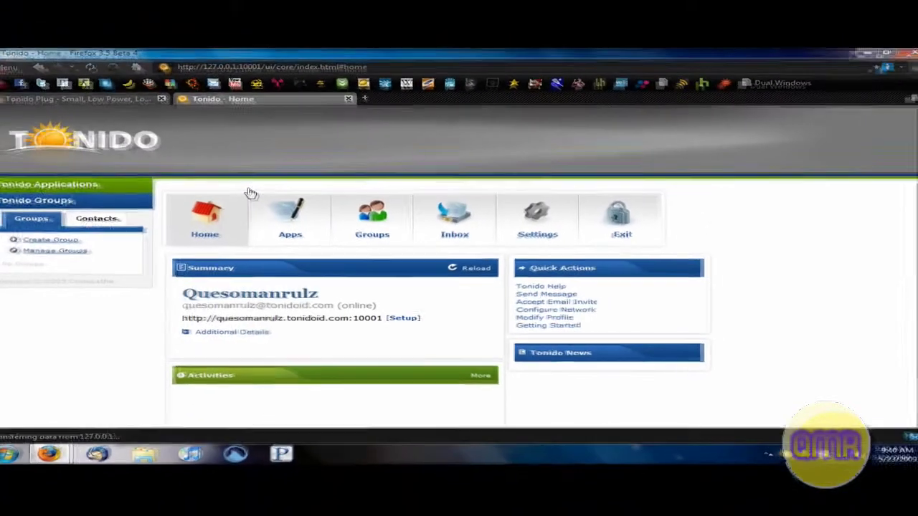
pyautogui.scroll(-2, 258, 205)
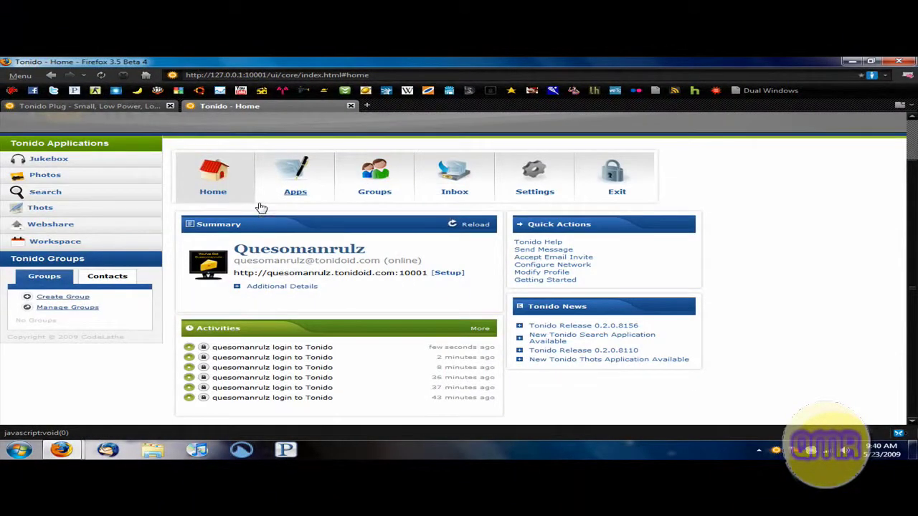
# Look through Tonido's installed Apps list, the Groups page and the message Inbox
pyautogui.scroll(2, 139, 194)
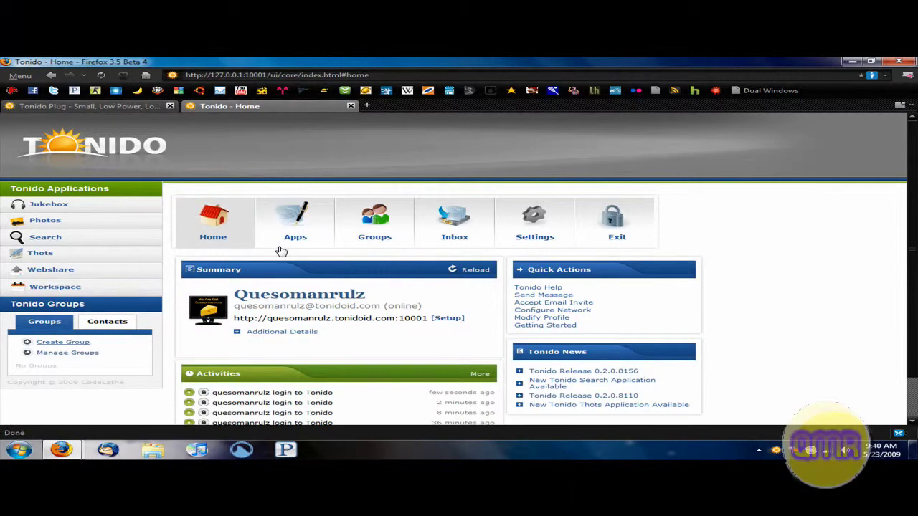
pyautogui.click(294, 224)
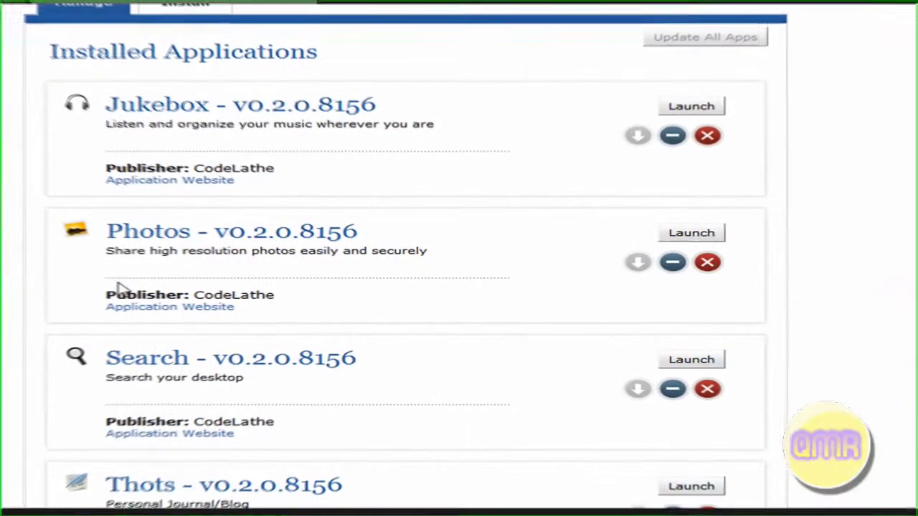
pyautogui.scroll(-3, 109, 136)
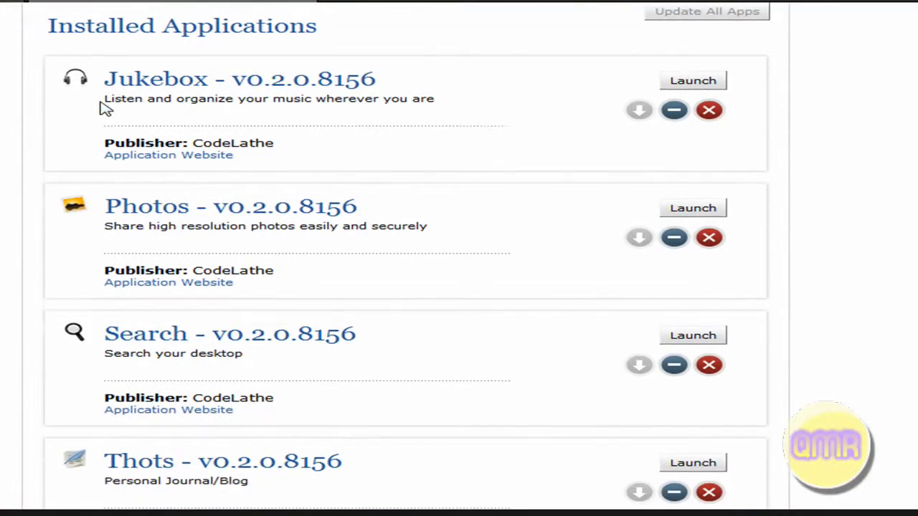
pyautogui.scroll(6, 158, 149)
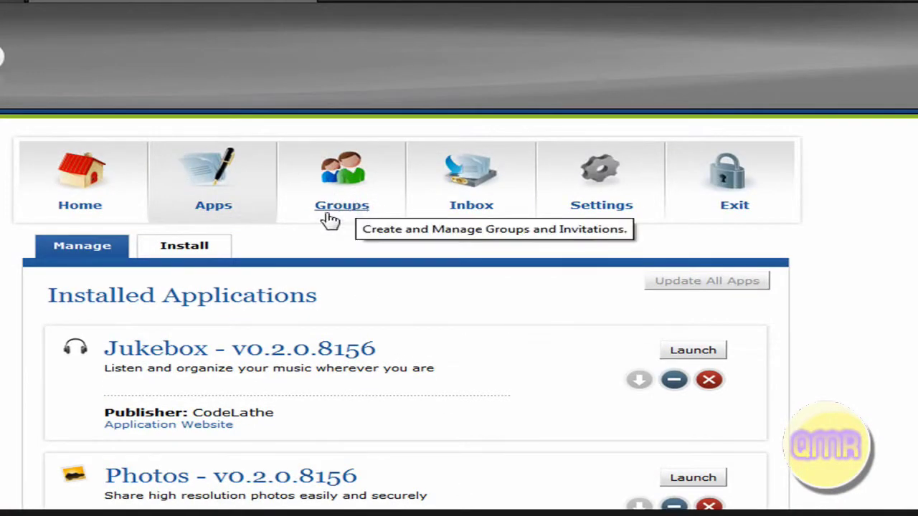
pyautogui.click(341, 211)
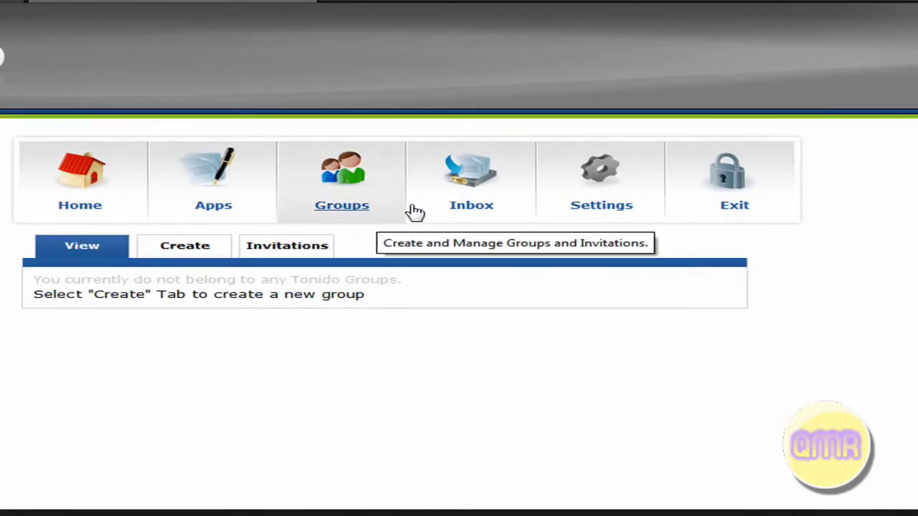
pyautogui.click(452, 212)
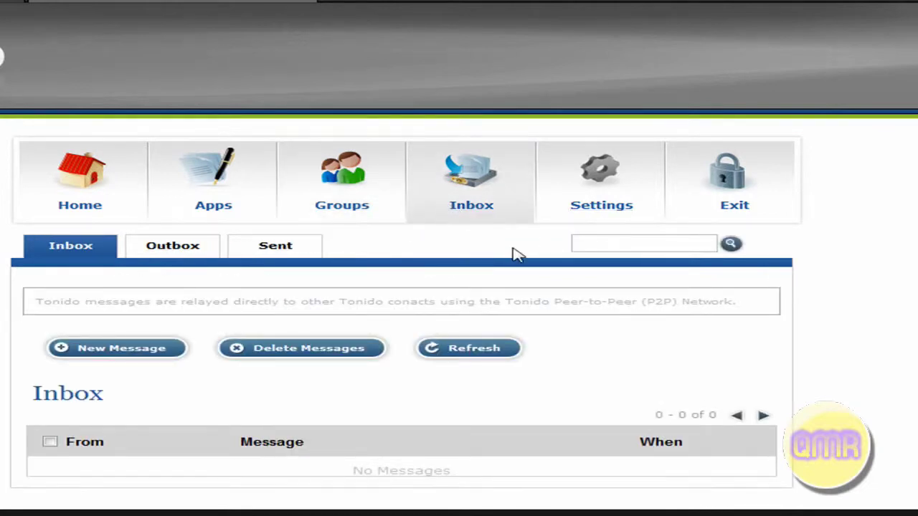
# View Tonido's Settings status overview and then the Profile settings
pyautogui.click(607, 205)
pyautogui.scroll(-4, 185, 256)
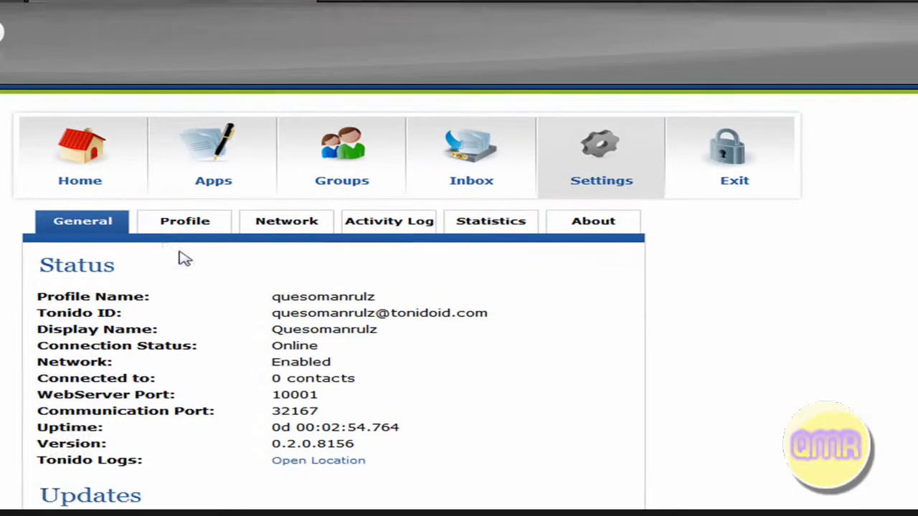
pyautogui.click(207, 99)
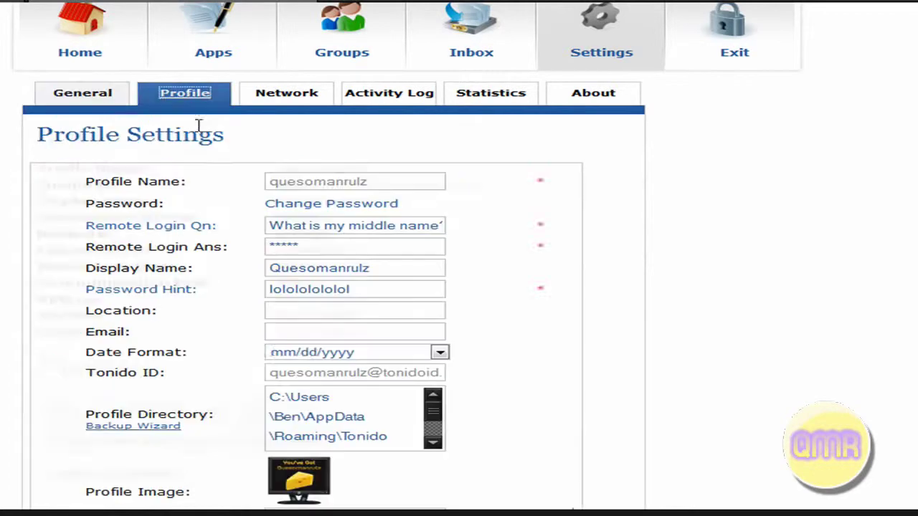
pyautogui.scroll(-3, 272, 229)
pyautogui.scroll(5, 211, 263)
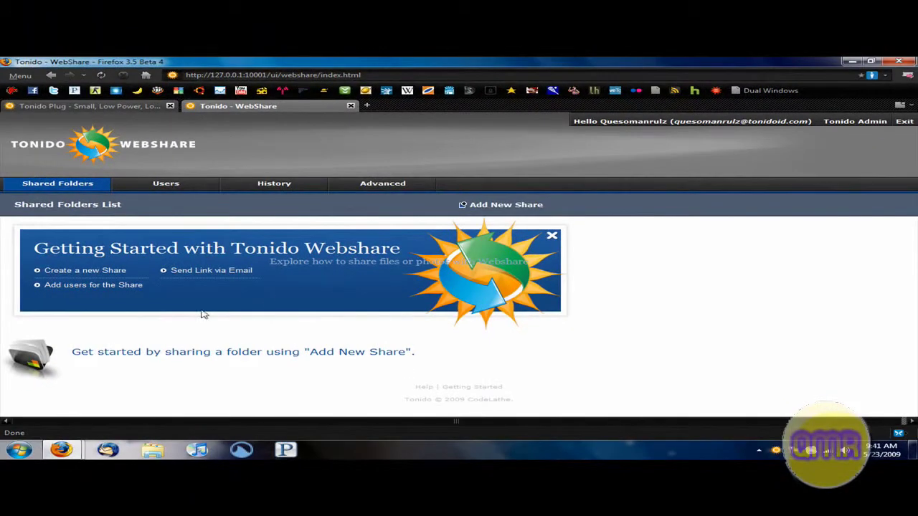
# Start adding a new WebShare share, cancel the Add Shared Folder dialog, and minimize Firefox
pyautogui.click(487, 206)
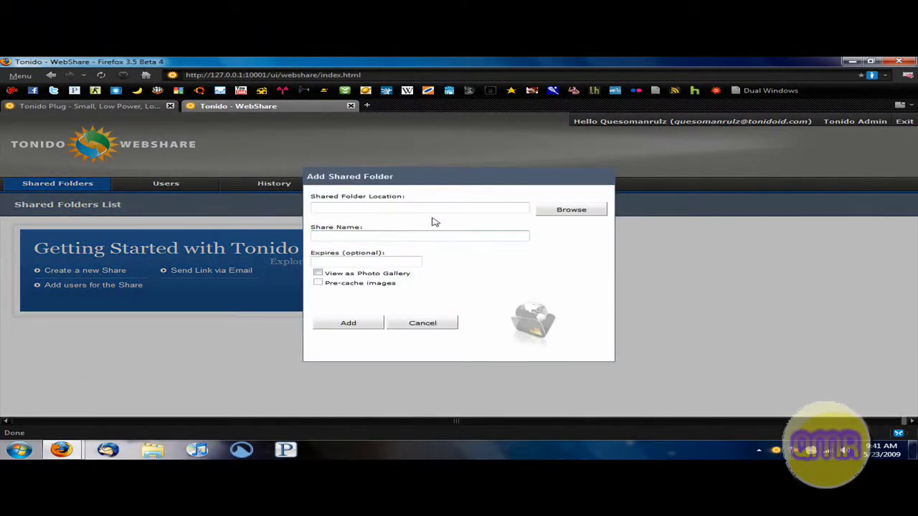
pyautogui.click(430, 324)
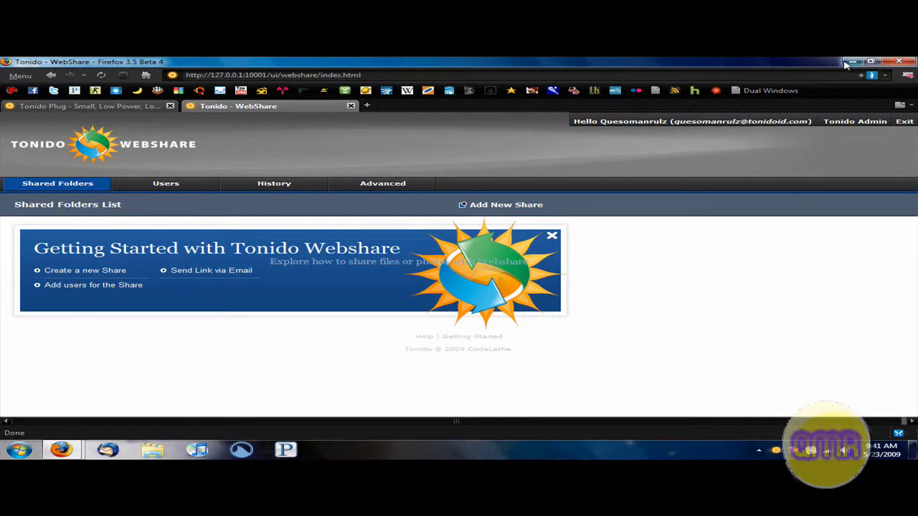
pyautogui.click(850, 62)
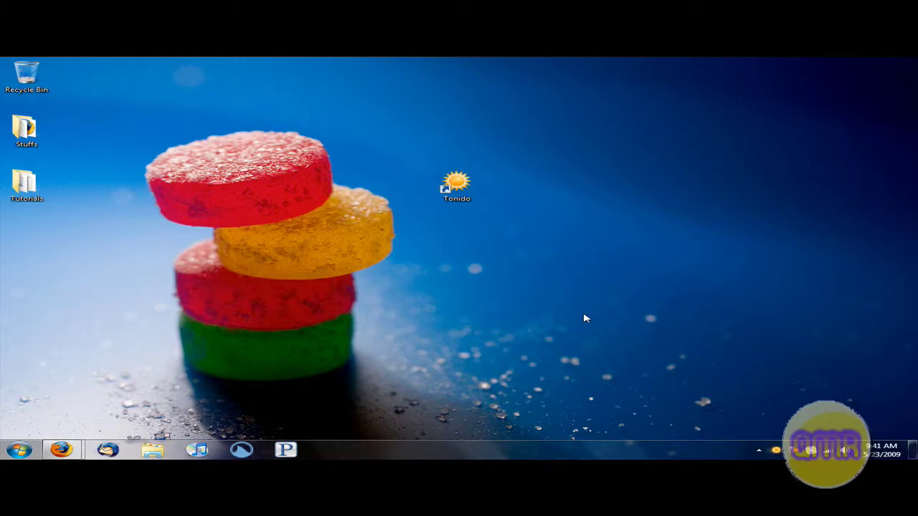
# Check the Tonido tray menu, then search 'tonido' in the Start menu and launch it
pyautogui.rightClick(774, 449)
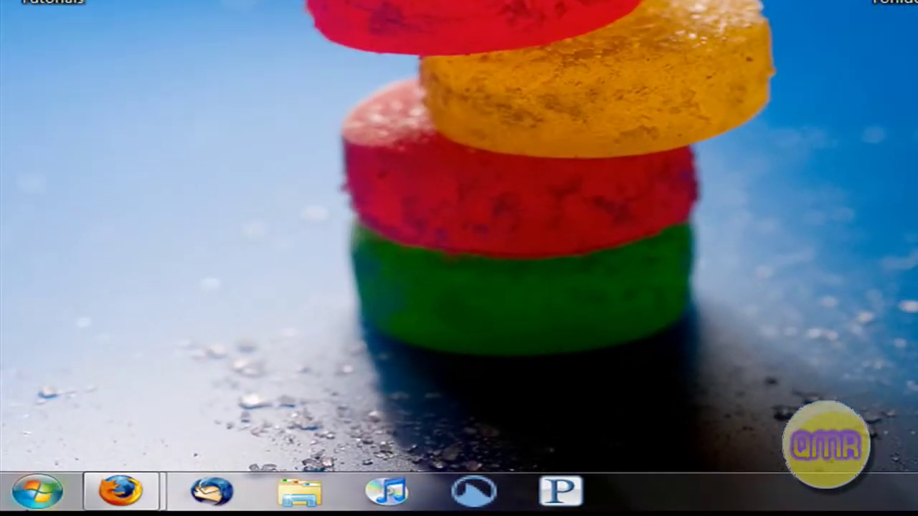
pyautogui.click(19, 450)
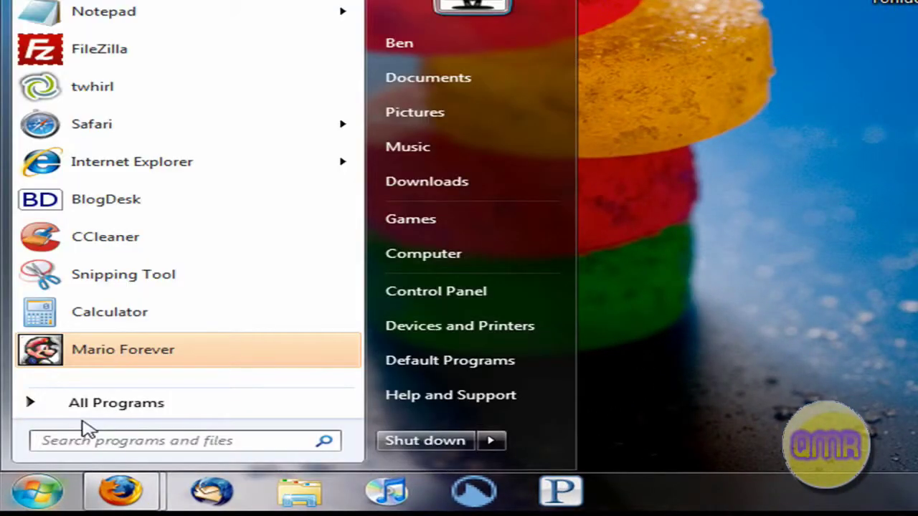
pyautogui.write('tonido')
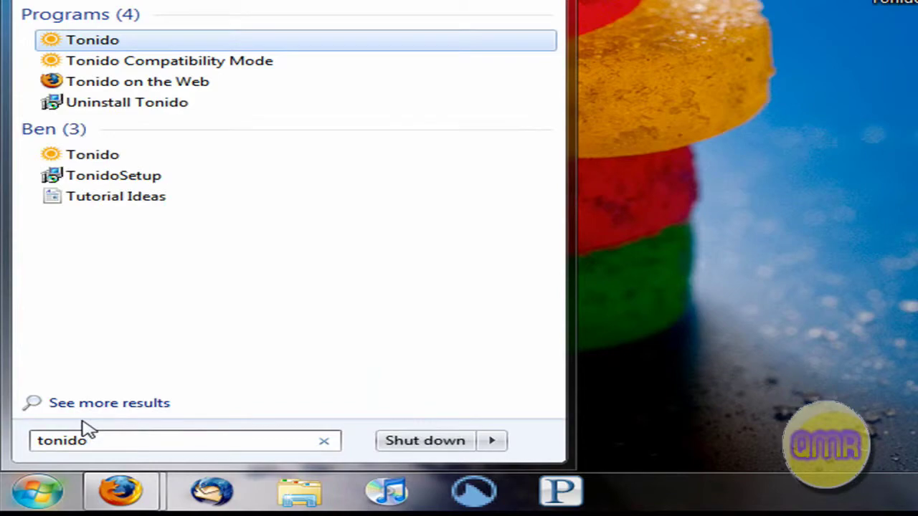
pyautogui.press('Return')
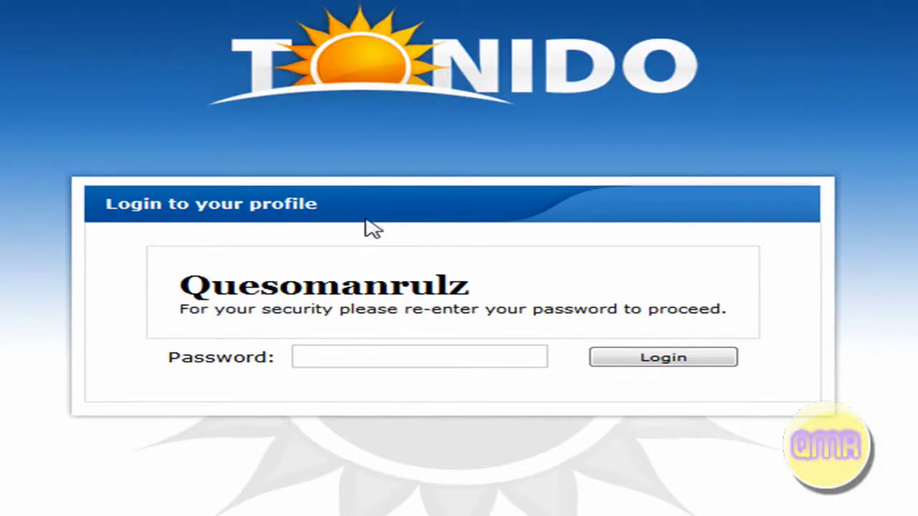
# Enter the profile password to log back into Tonido
pyautogui.write('••••••••••')
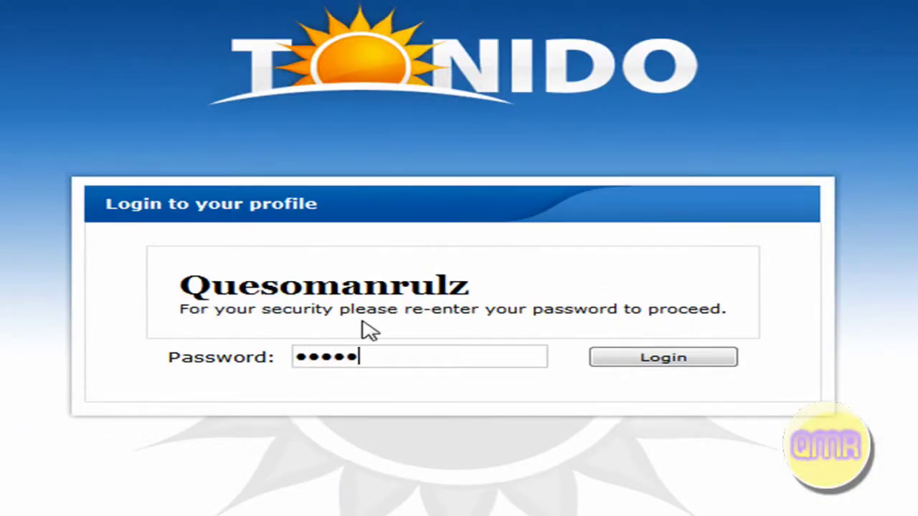
pyautogui.press('Return')
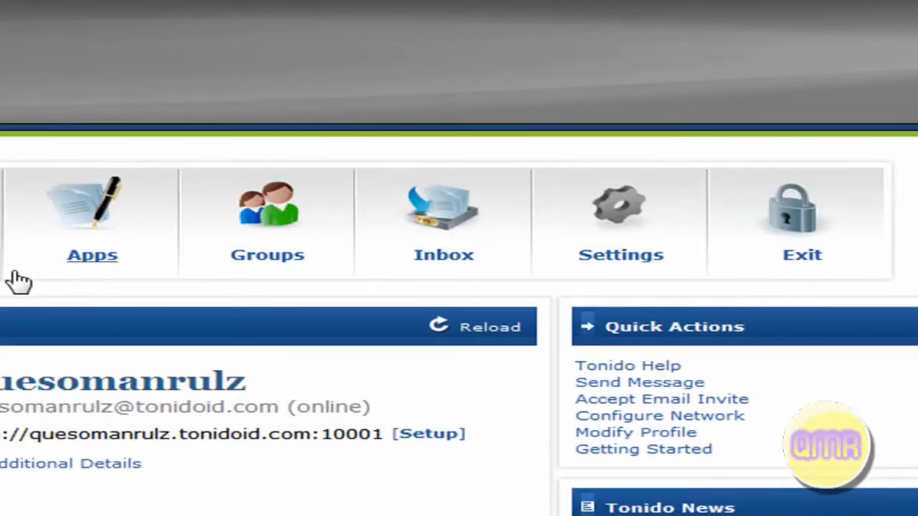